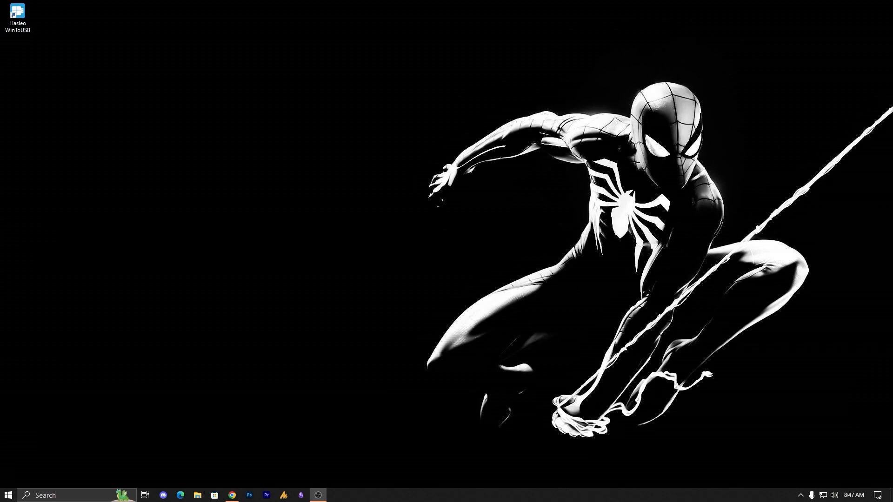
- Bring Google Chrome to the front from the taskbar
click(233, 496)
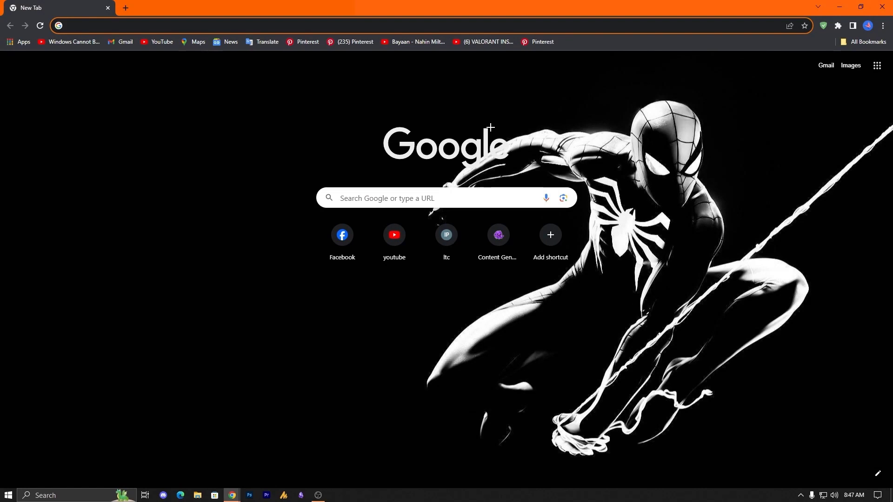
- Search Google for 'nvidia gpu' and open the 'Graphics Cards by GeForce' result
text(nvidia gpu)
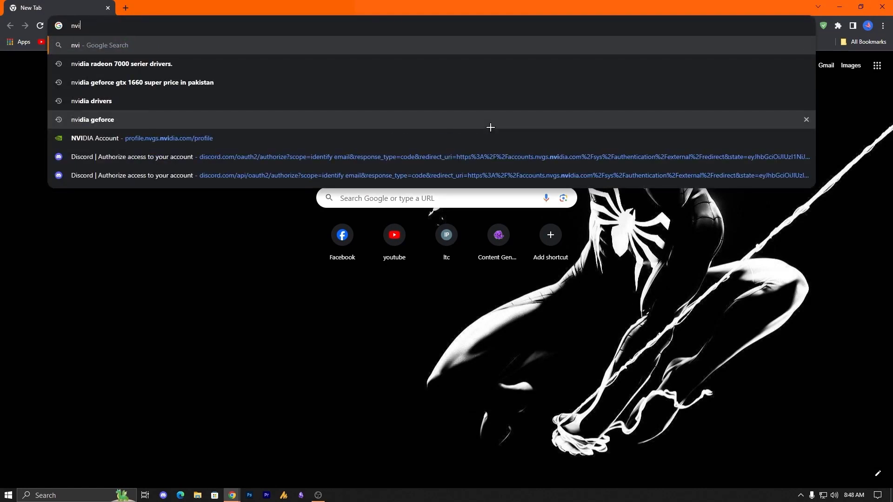
key(Return)
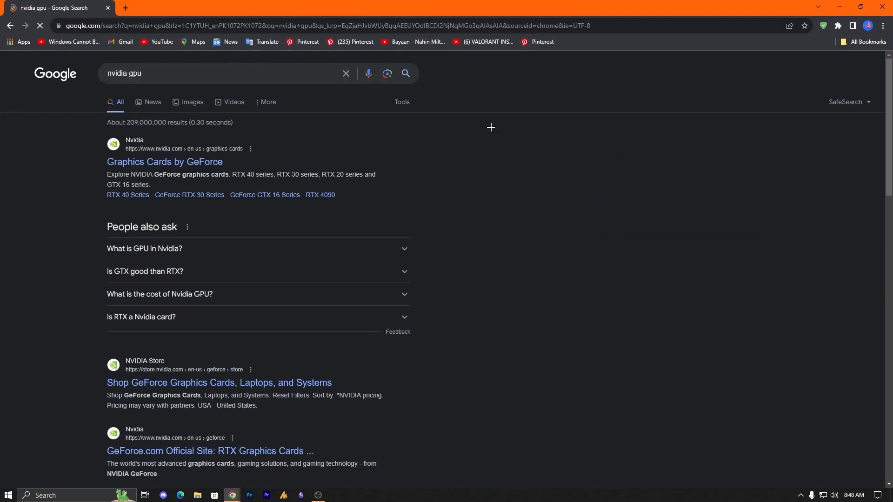
click(173, 167)
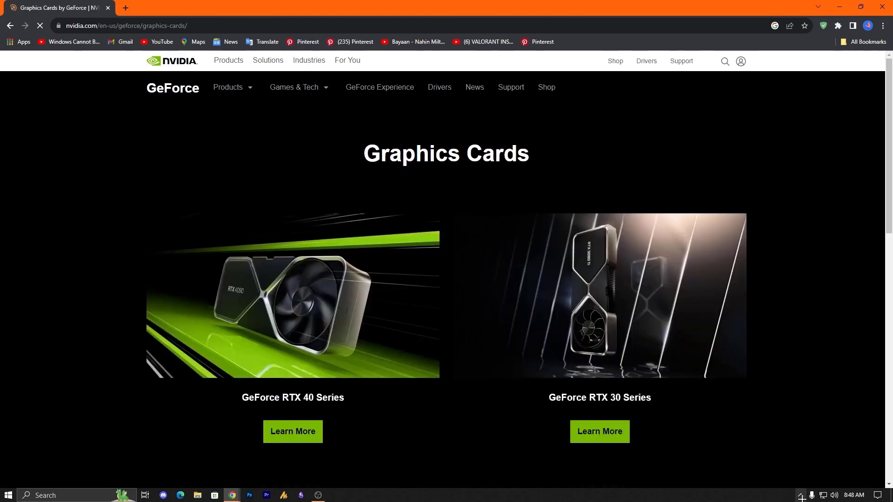
- Show the NVIDIA tray icon's options menu from the hidden icons, then dismiss it
click(801, 495)
right_click(818, 479)
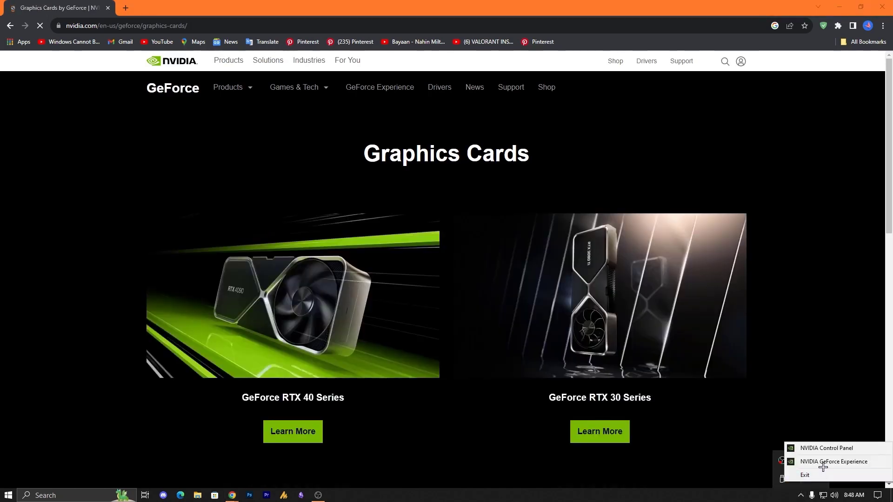
click(822, 462)
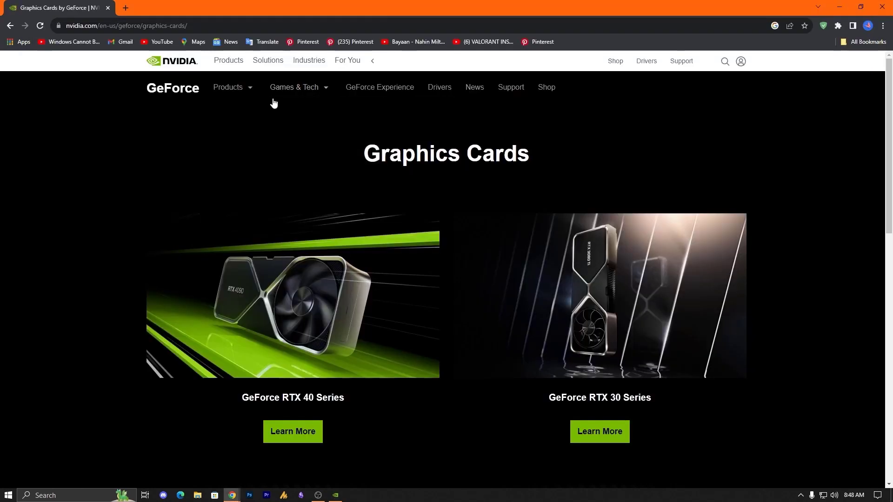
- Go to the GeForce Drivers page and set Product Series to GeForce 10 Series
click(437, 89)
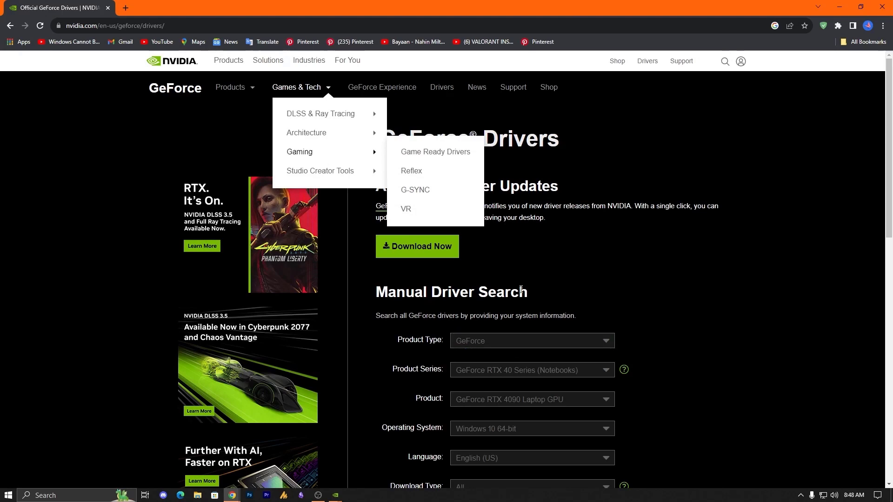
scroll(521, 329, down, 3)
scroll(445, 174, up, 2)
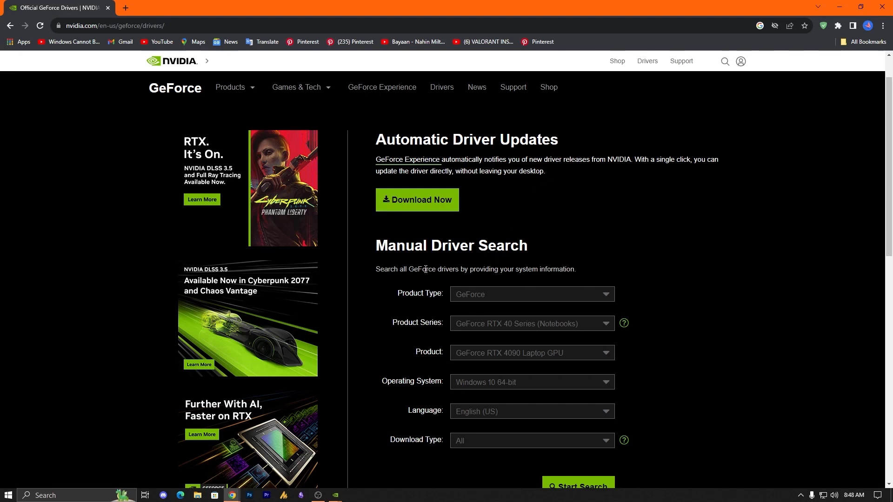
scroll(496, 257, down, 1)
click(495, 279)
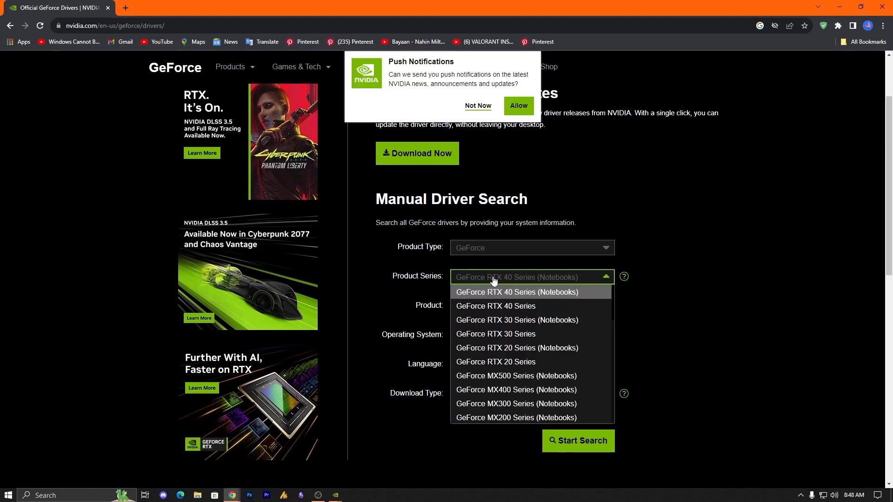
scroll(502, 349, down, 3)
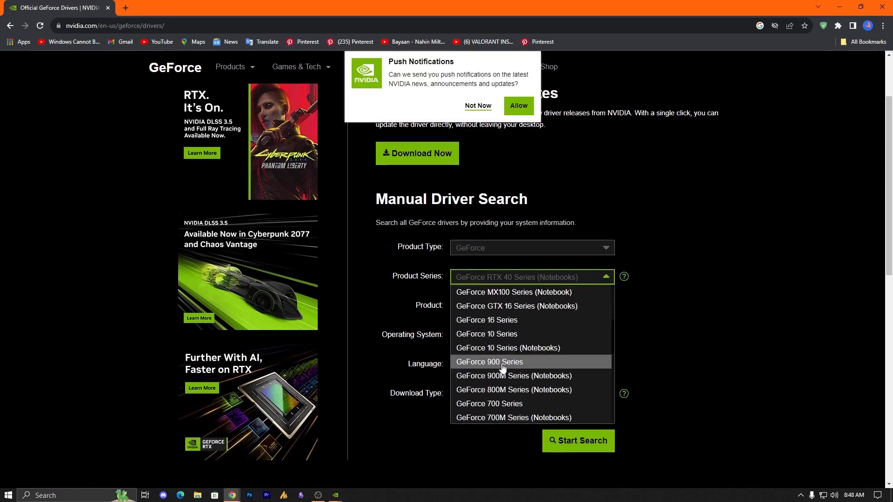
click(509, 335)
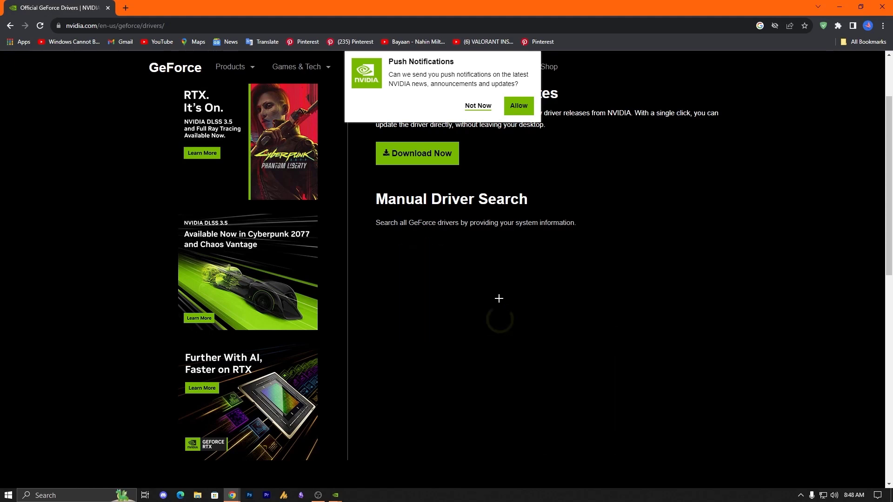
click(519, 105)
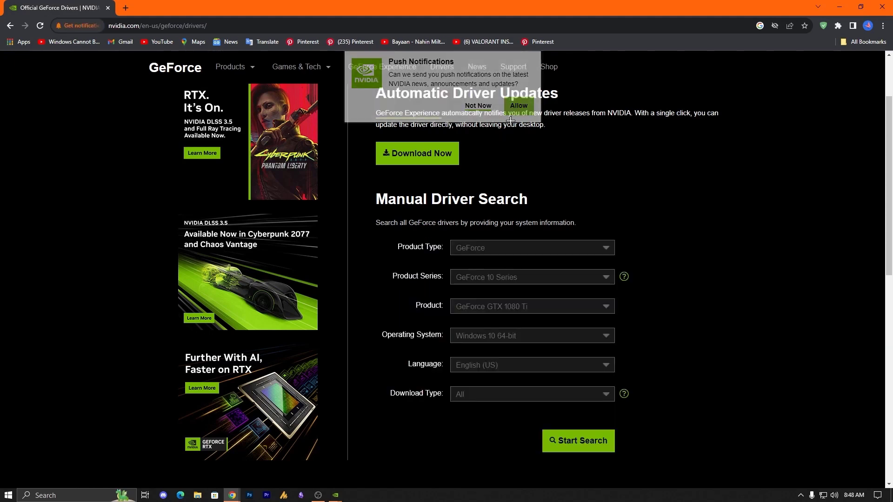
- Choose GeForce GTX 1060 as the product and Windows 10 64-bit as the operating system
click(479, 310)
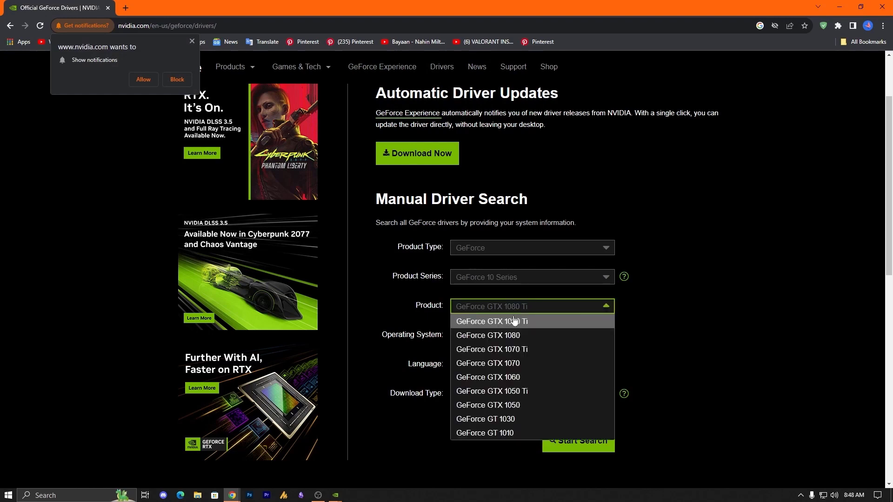
click(533, 378)
scroll(483, 353, down, 1)
click(505, 290)
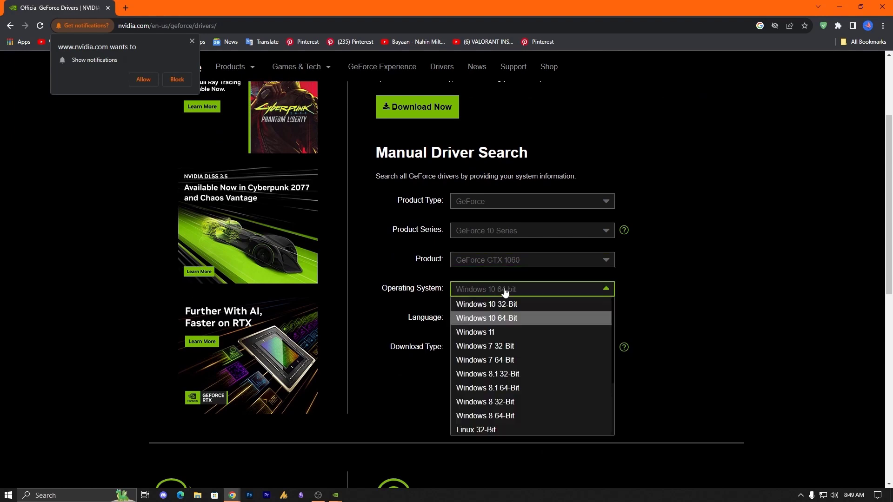
click(509, 320)
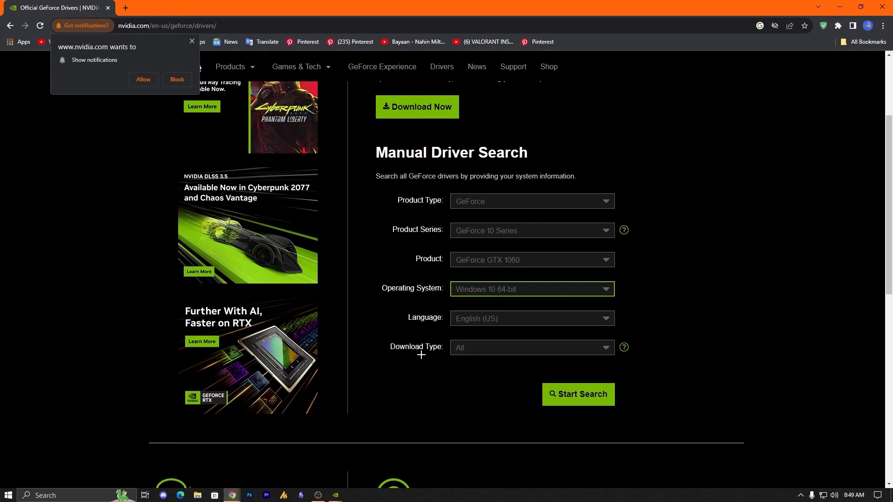
- Set Download Type to Game Ready Driver and run the GTX 1060 driver search
click(517, 354)
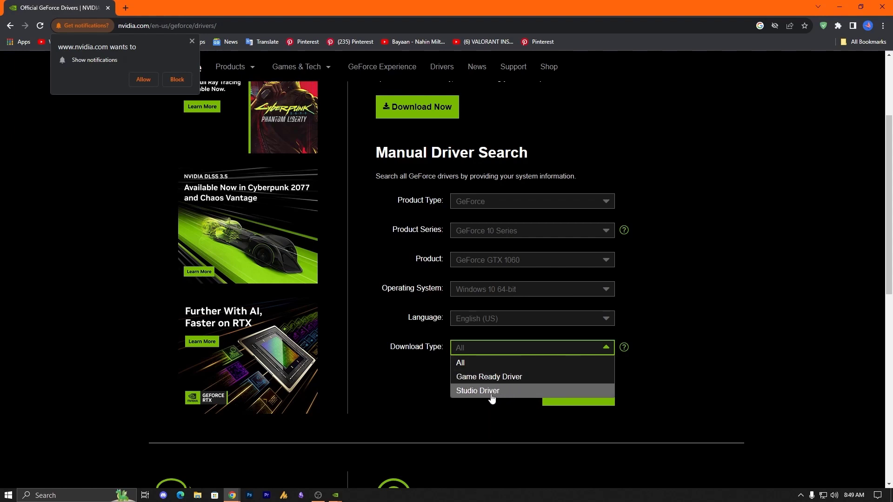
click(500, 418)
click(484, 347)
click(485, 377)
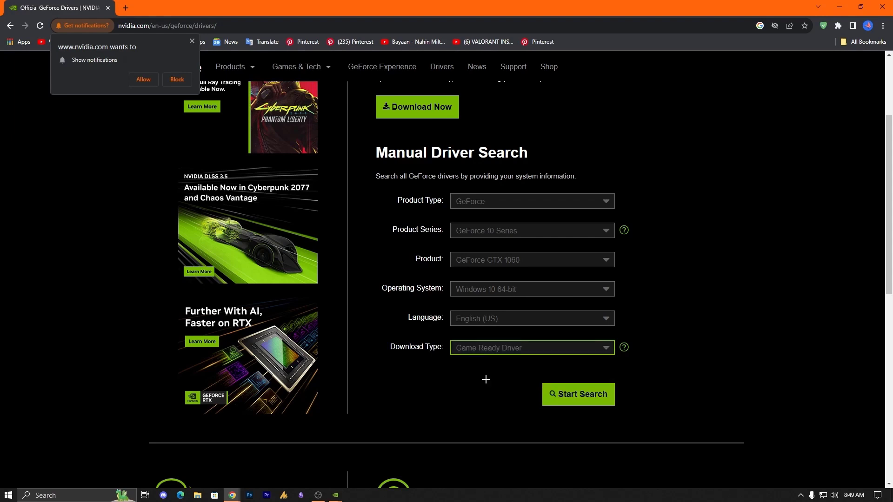
click(565, 398)
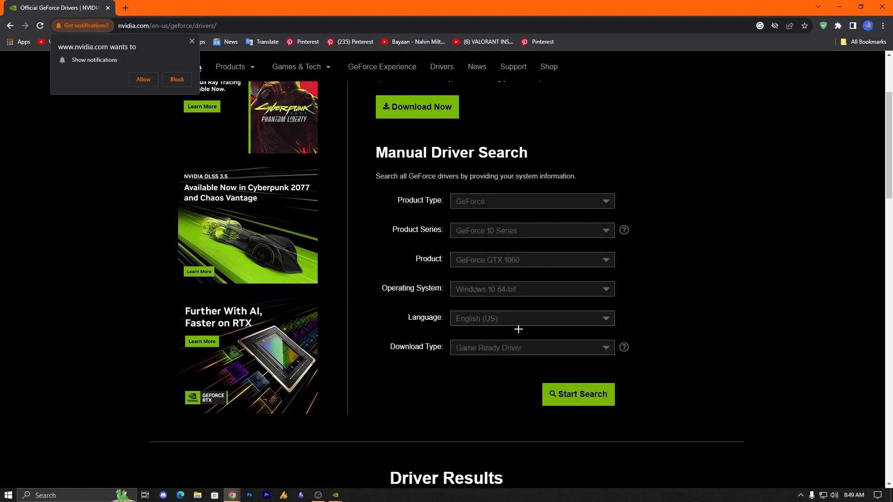
- Scroll the driver results and highlight the newest driver 537.58's title and release date
scroll(518, 328, down, 2)
scroll(432, 373, up, 1)
scroll(434, 374, down, 5)
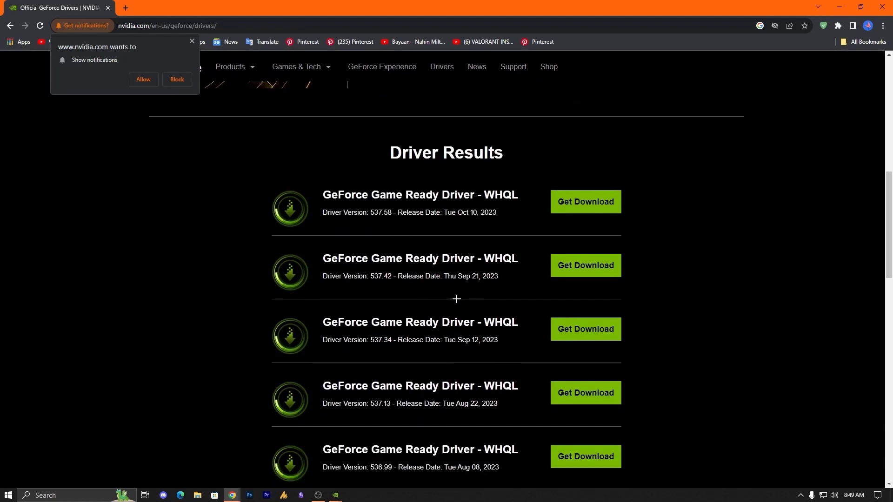
scroll(453, 372, down, 5)
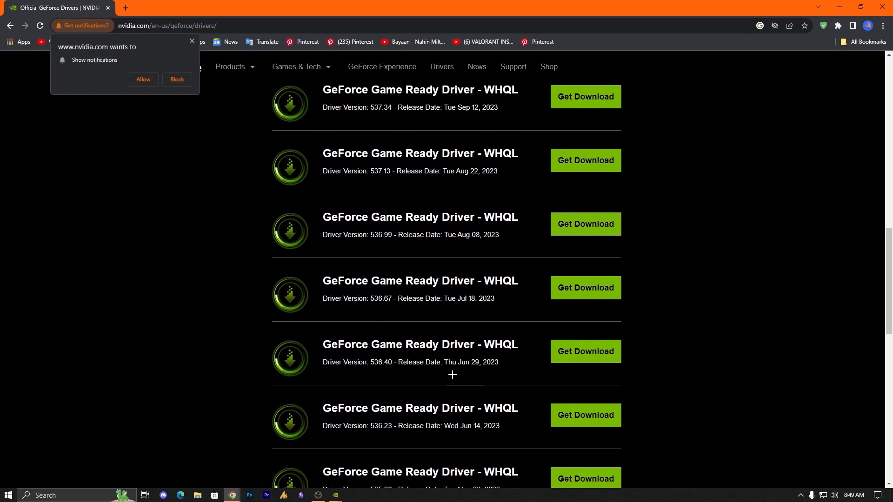
scroll(451, 374, down, 3)
scroll(454, 373, up, 7)
scroll(454, 369, up, 1)
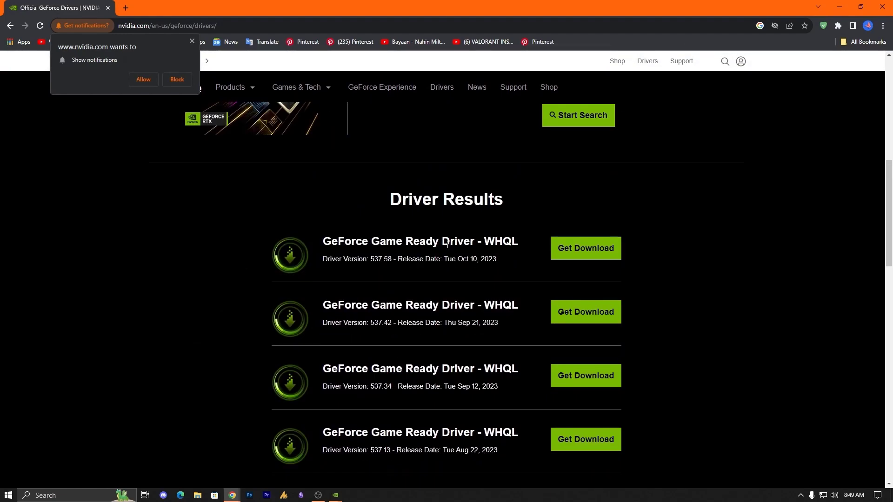
drag(480, 259, 397, 272)
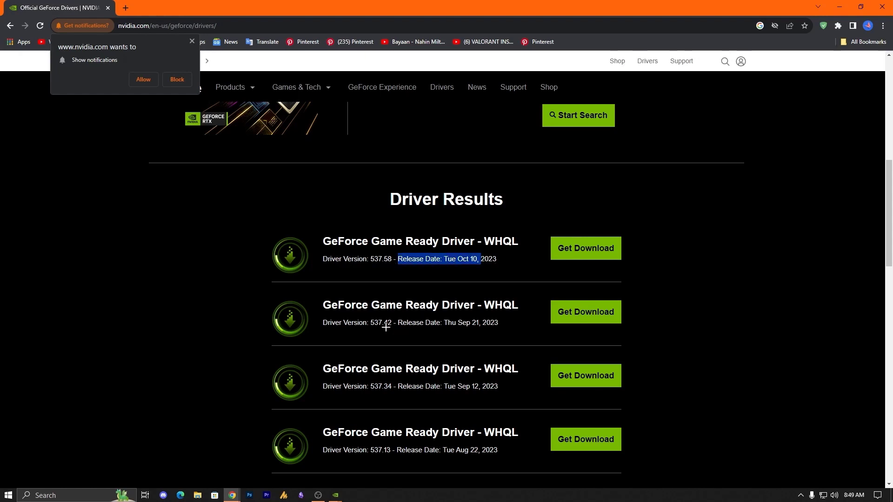
drag(378, 322, 464, 323)
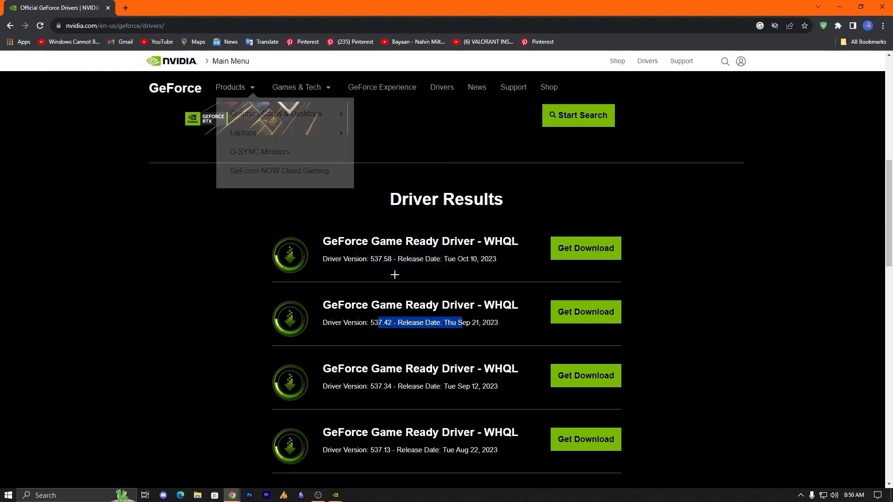
drag(398, 263, 440, 263)
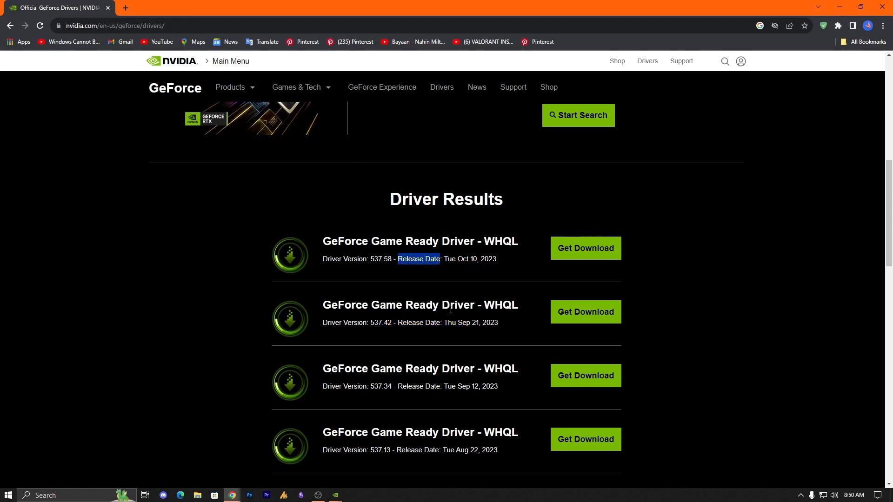
drag(324, 240, 456, 242)
scroll(441, 408, down, 4)
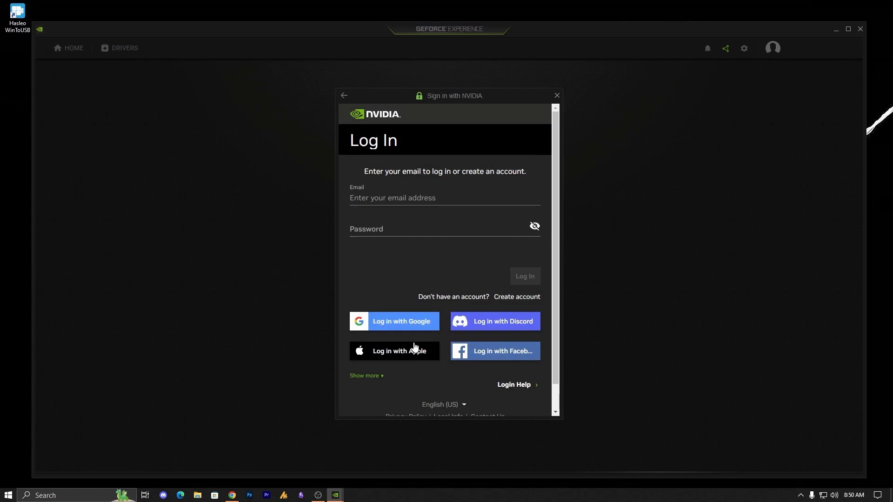
- Dismiss the 'Sign in with NVIDIA' prompt and close the GeForce Experience window
click(556, 95)
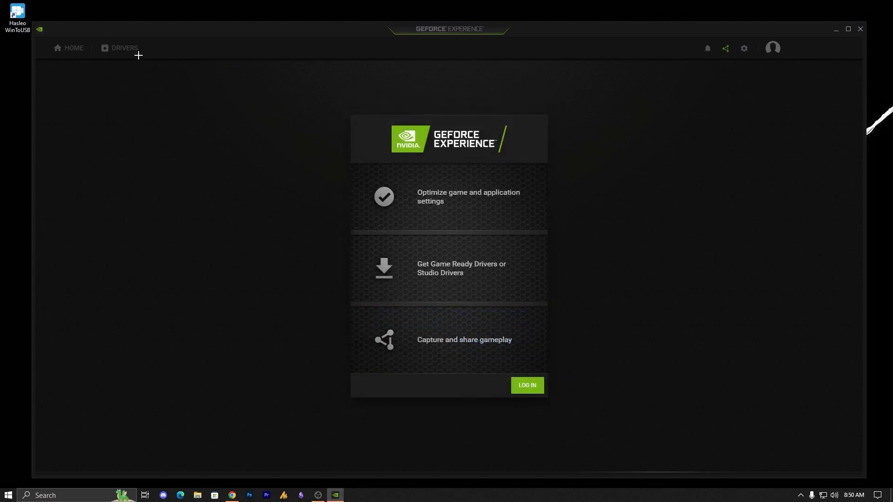
click(860, 28)
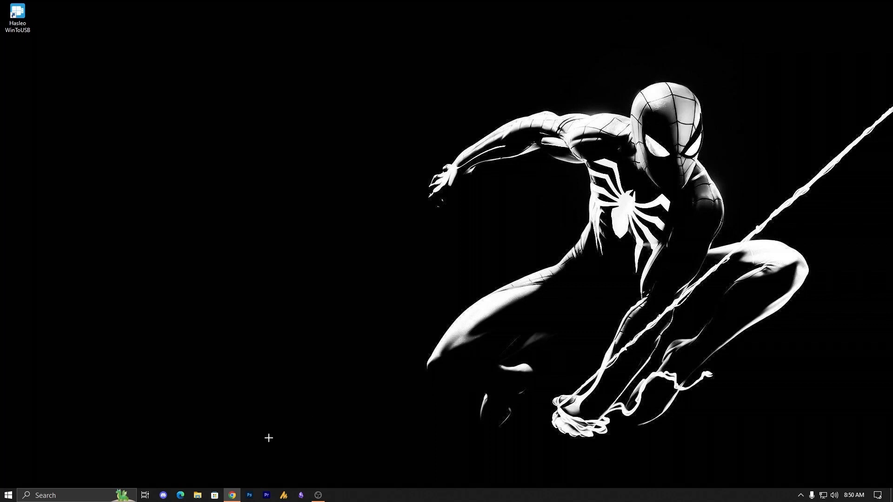
- Launch Device Manager by searching Start for 'device', then enlarge and reposition its window
key(super)
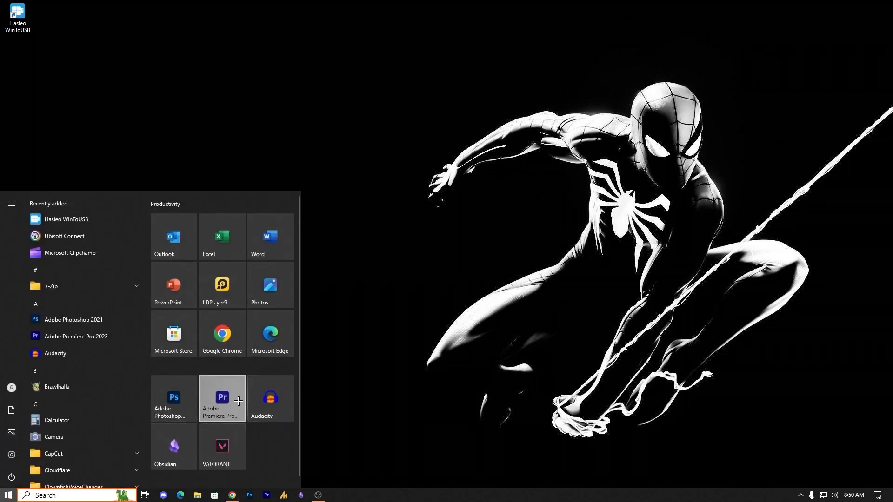
text(device)
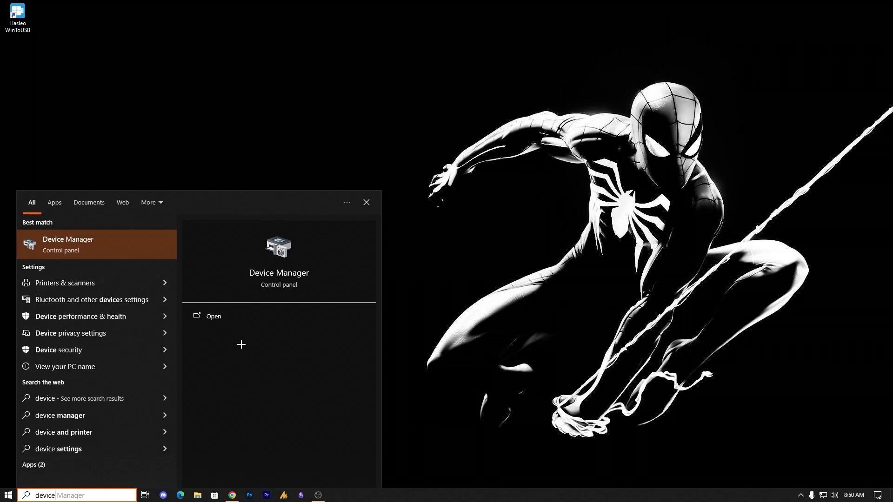
key(Return)
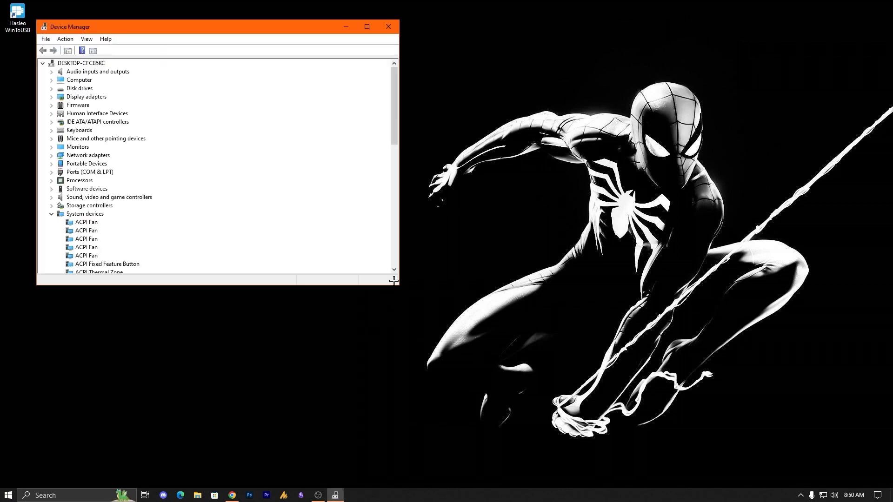
drag(403, 288, 523, 302)
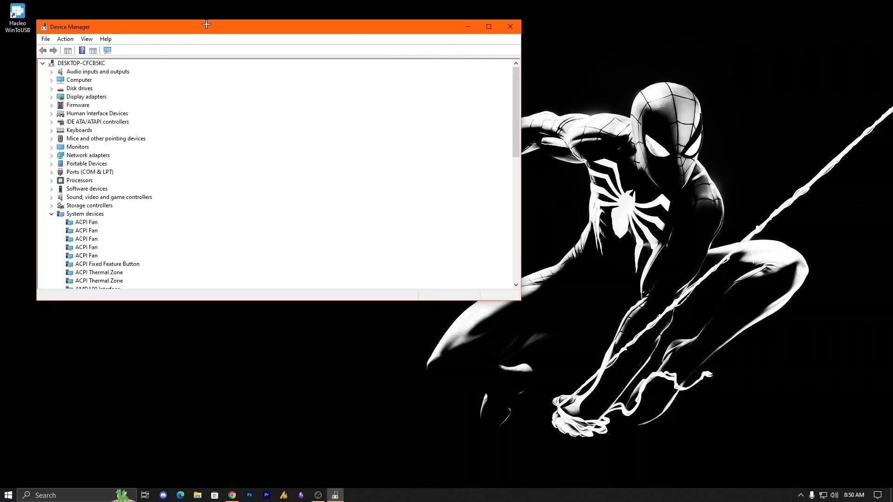
drag(206, 24, 260, 58)
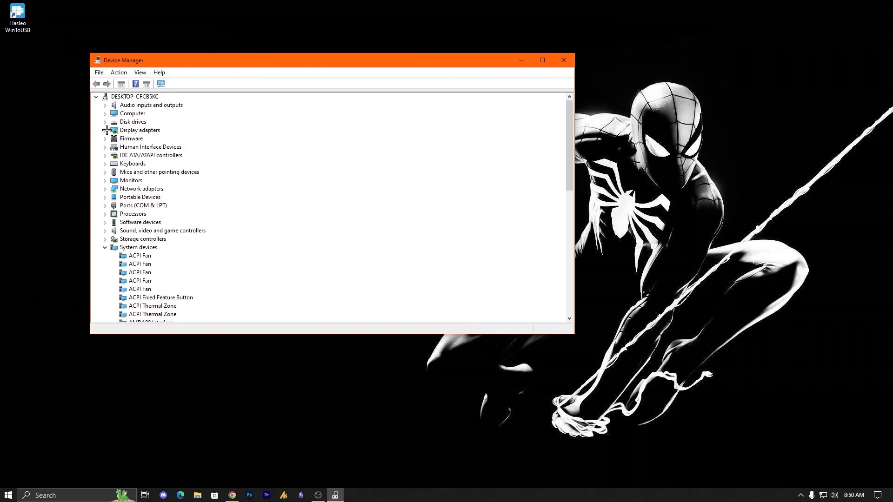
drag(145, 61, 160, 60)
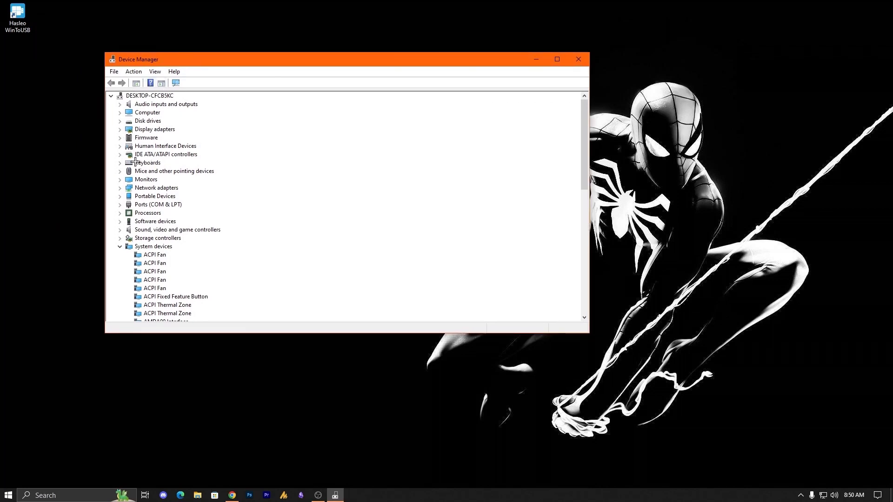
- Expand Display adapters, select Intel HD Graphics 4600 and GeForce GTX 1060, and bring up Intel's context menu
click(120, 130)
click(186, 139)
click(180, 147)
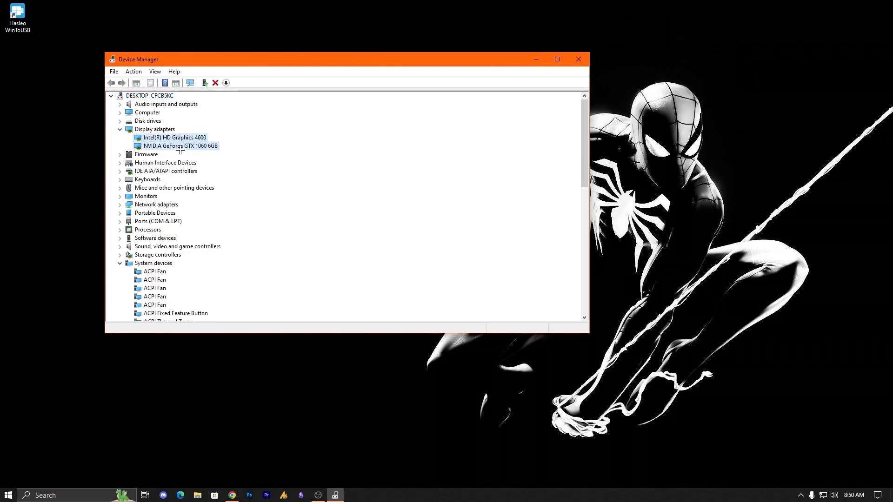
click(171, 139)
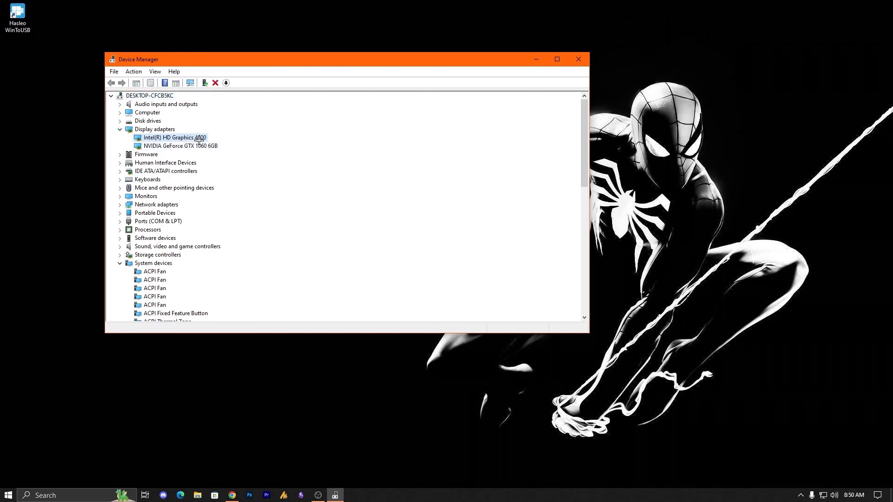
right_click(180, 138)
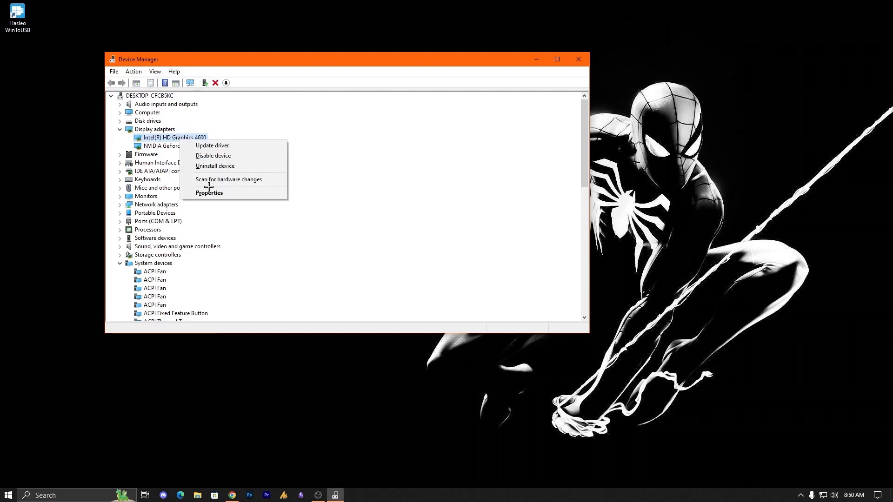
- Start the Intel HD Graphics 4600 driver update and browse its compatible driver model list
click(210, 146)
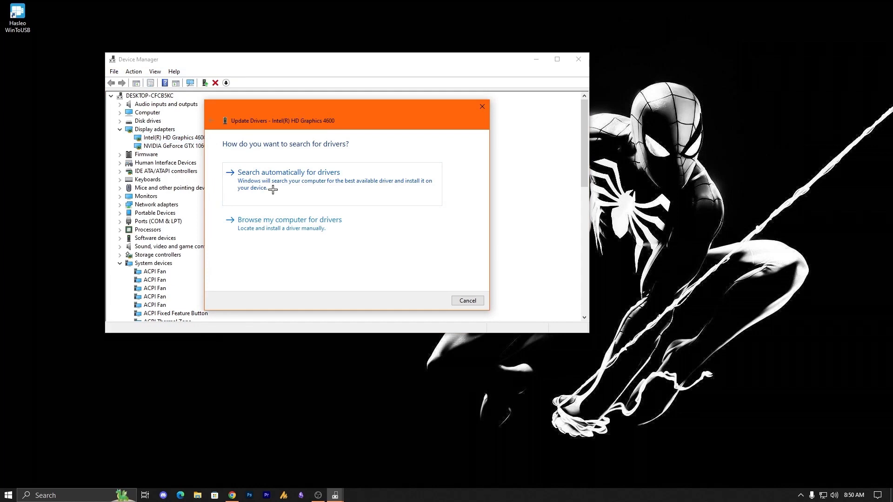
click(273, 189)
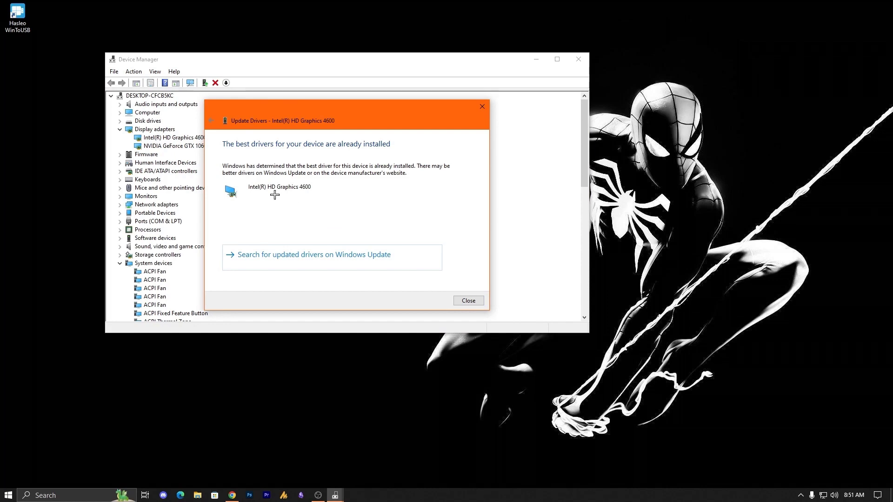
click(211, 121)
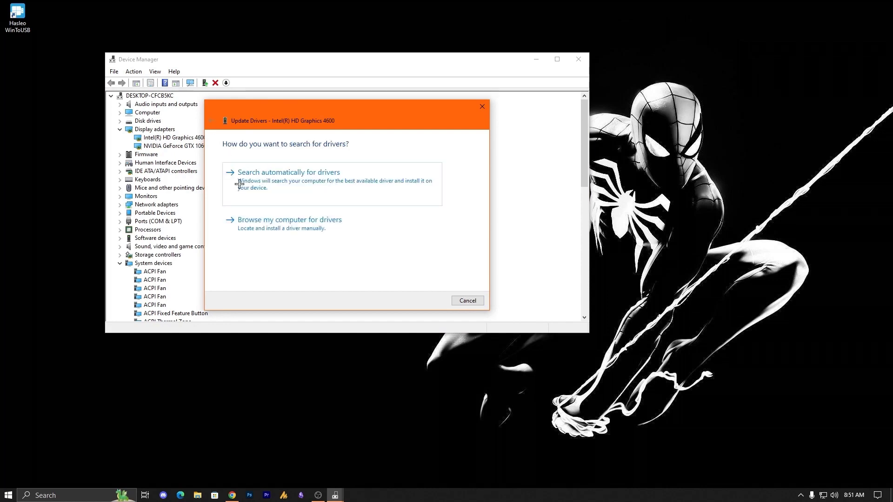
click(333, 235)
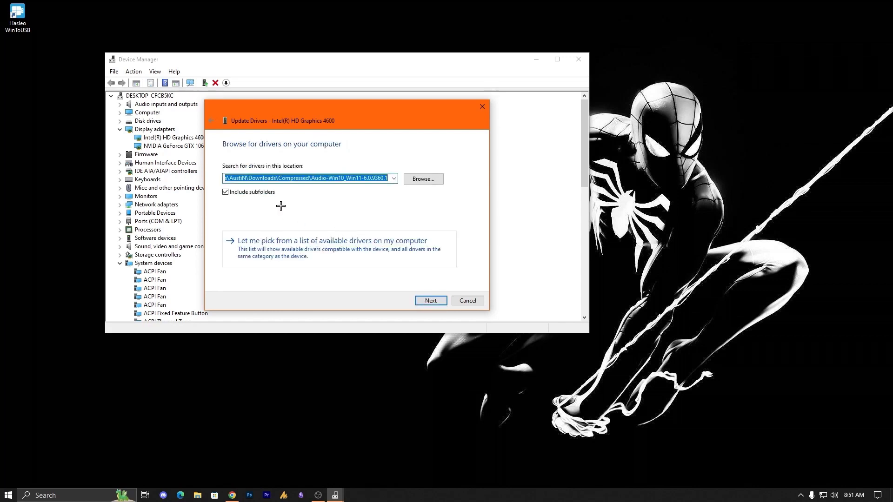
click(299, 243)
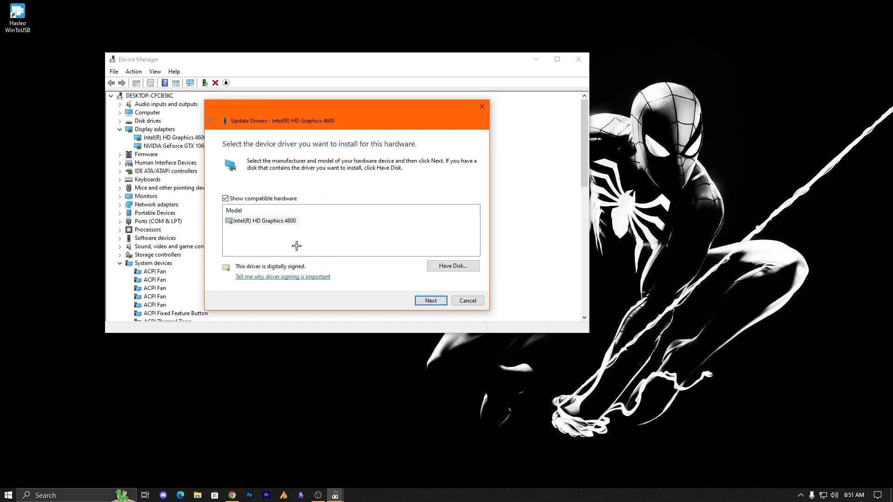
click(293, 235)
click(278, 222)
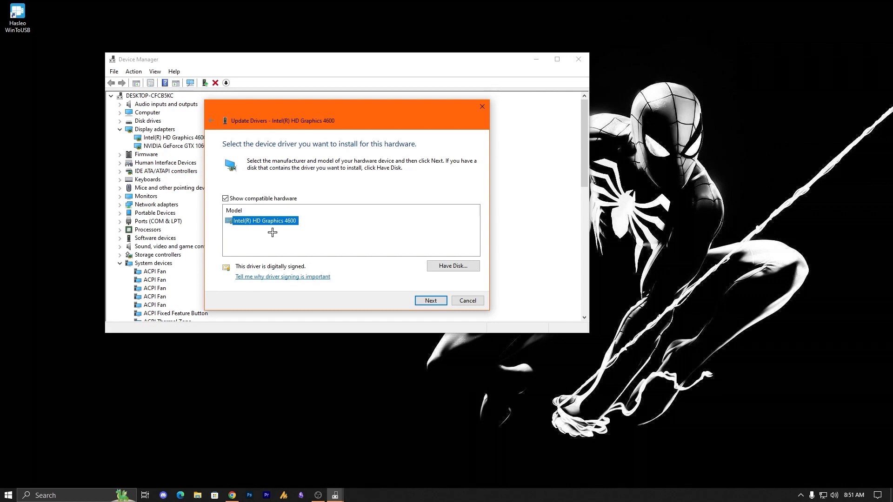
click(285, 236)
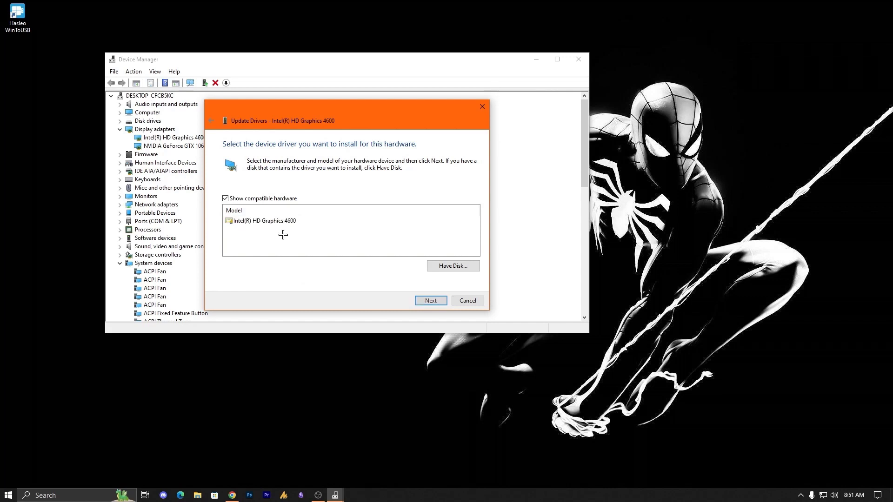
click(278, 221)
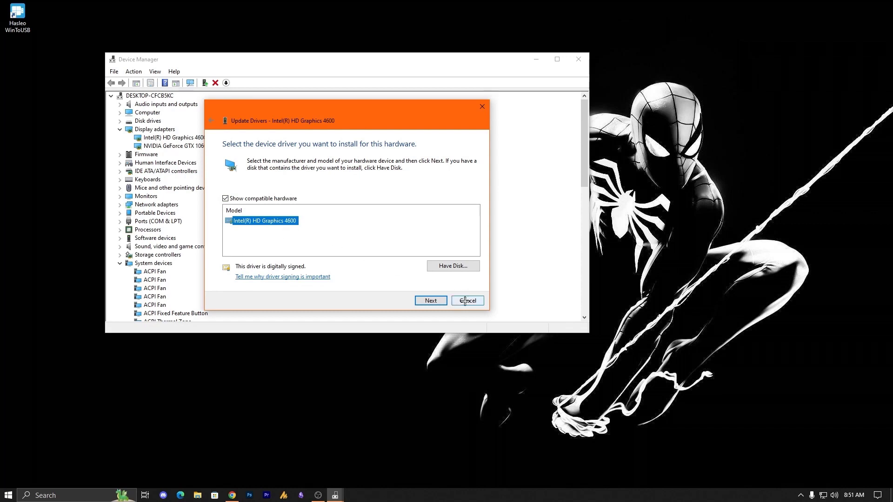
- Go back and rerun the automatic driver search for the Intel HD Graphics 4600
click(211, 120)
click(210, 120)
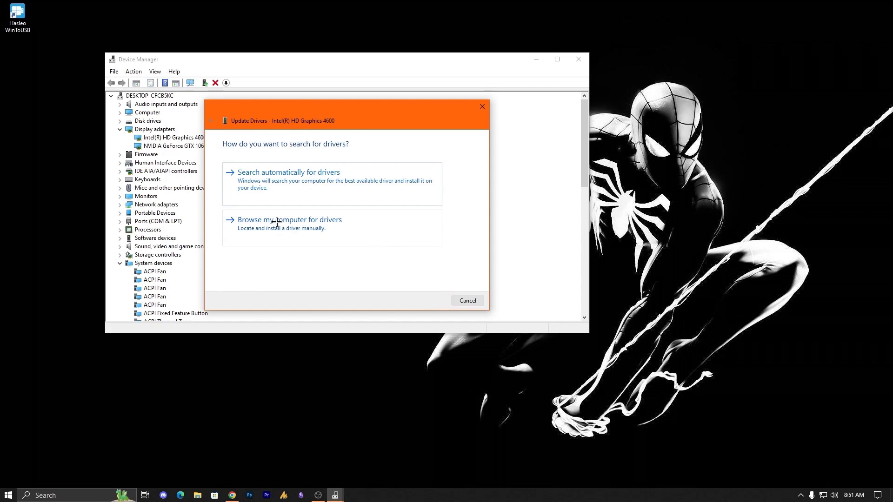
click(271, 181)
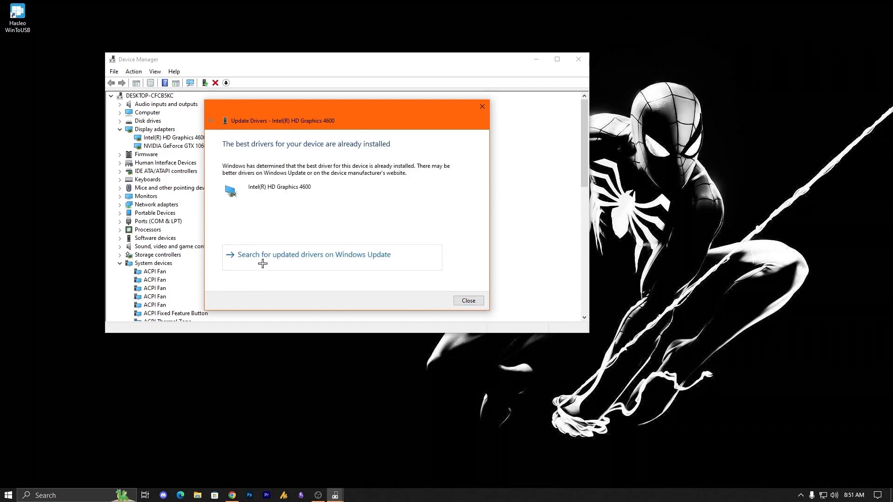
- Check Windows Update's optional driver updates, listing only Android - Net, then close Settings
click(328, 262)
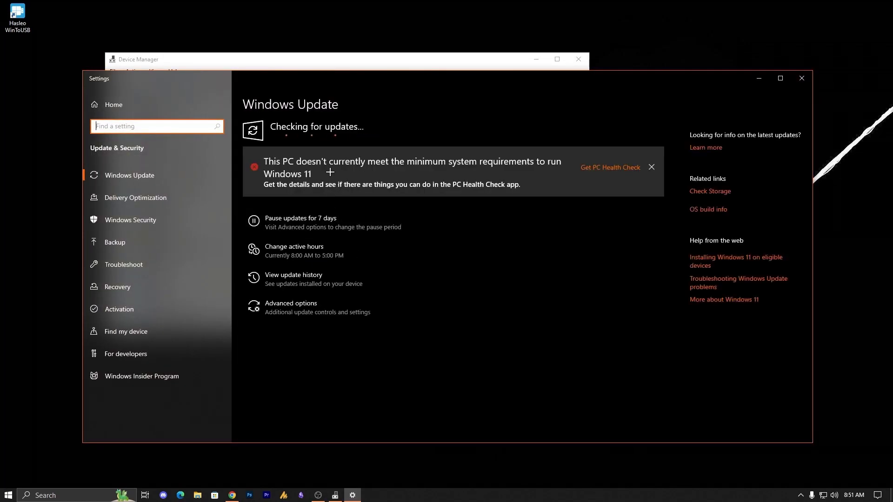
click(652, 167)
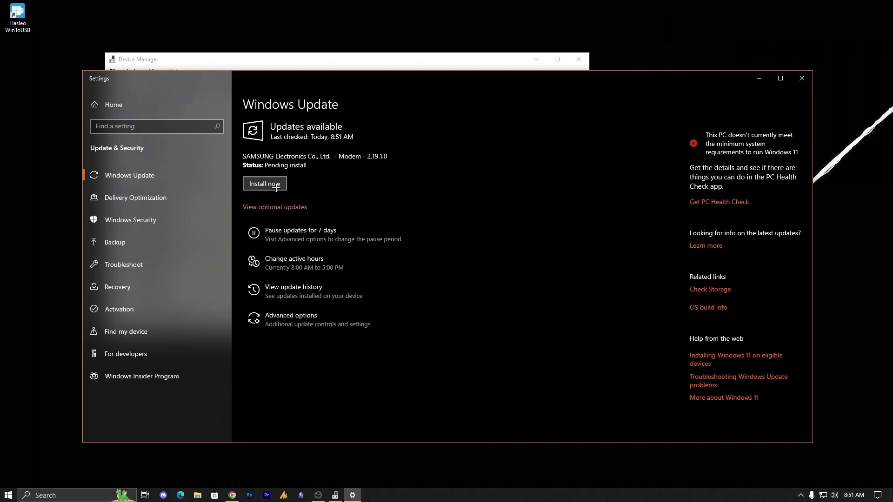
click(296, 211)
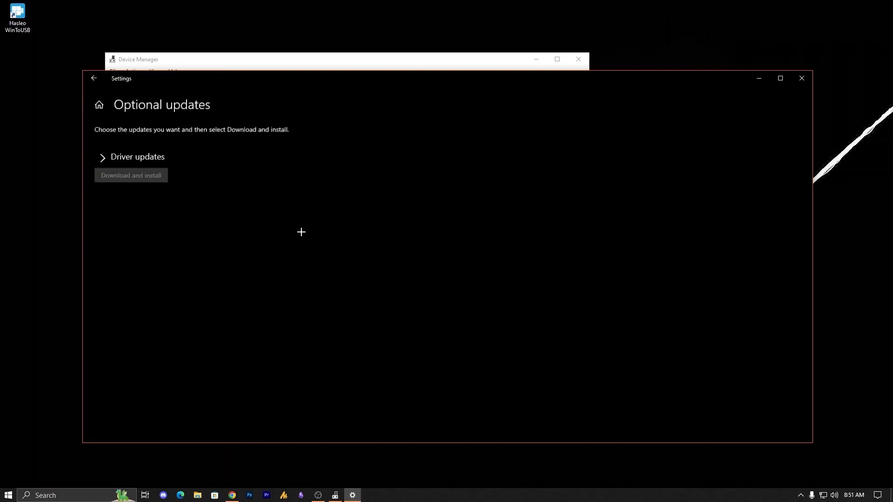
click(102, 156)
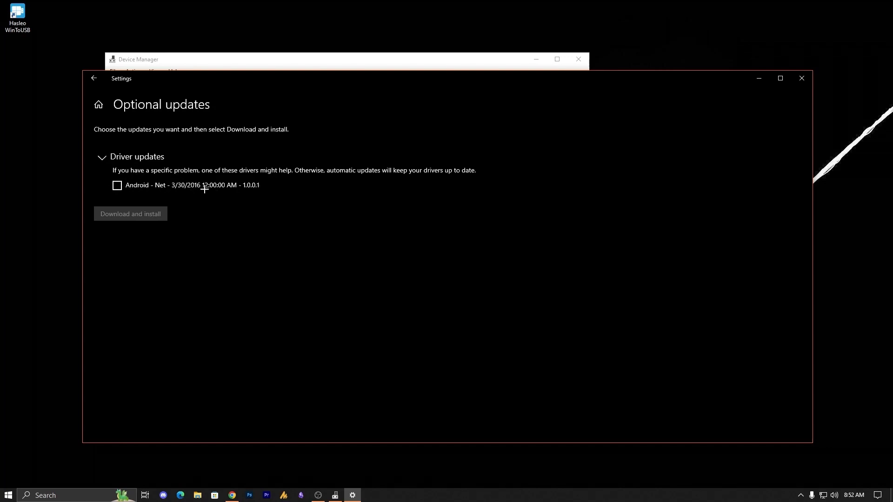
click(94, 78)
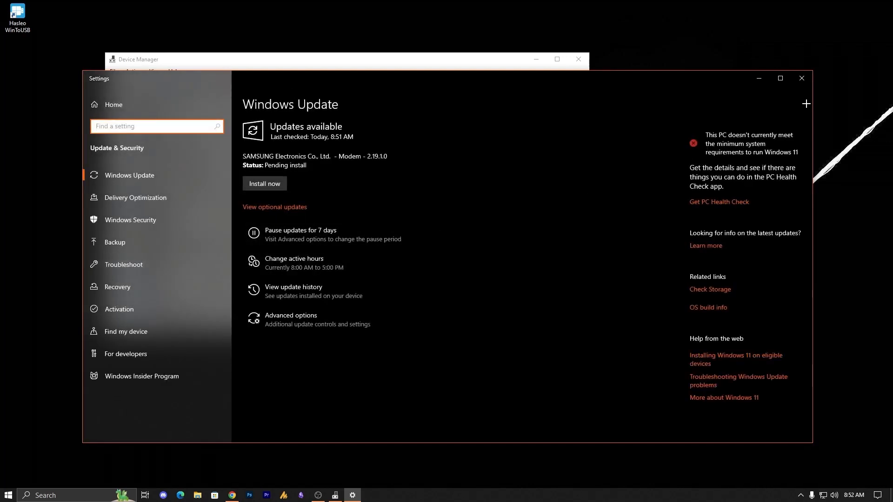
click(802, 78)
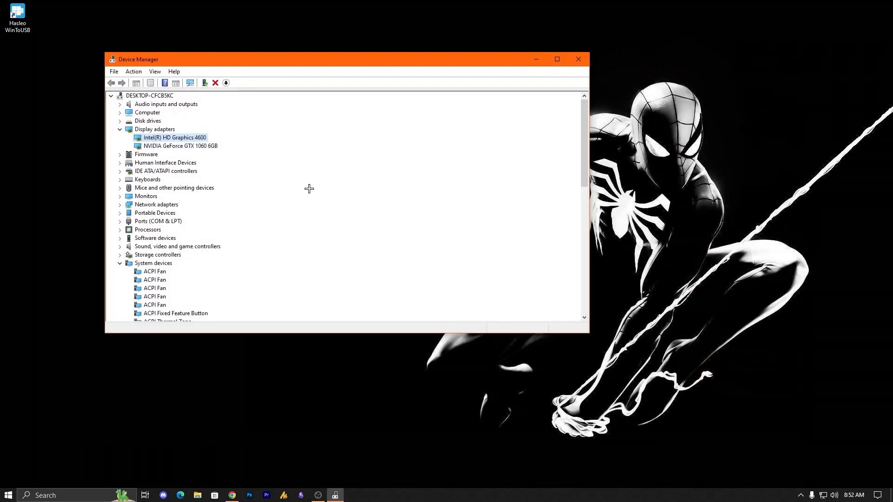
- Review the GeForce GTX 1060 6GB's driver tab and compatible driver list, then cancel without changes
right_click(193, 146)
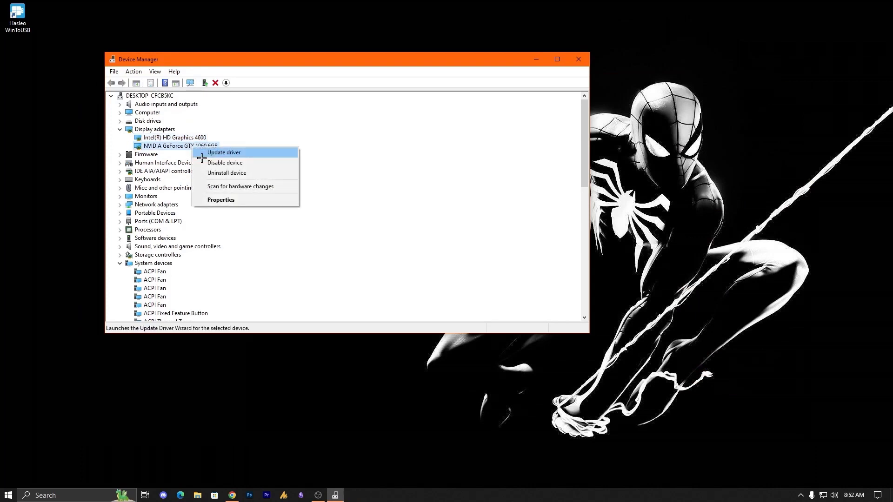
click(241, 201)
click(291, 110)
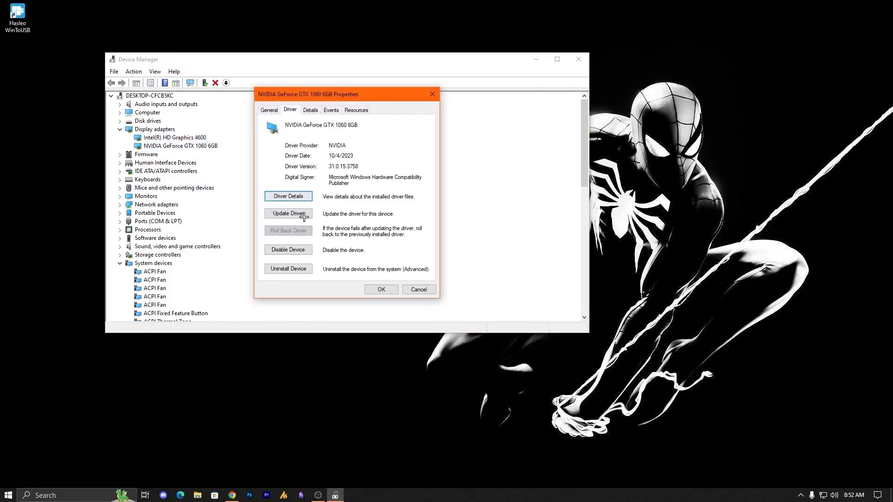
click(288, 213)
click(299, 209)
click(298, 236)
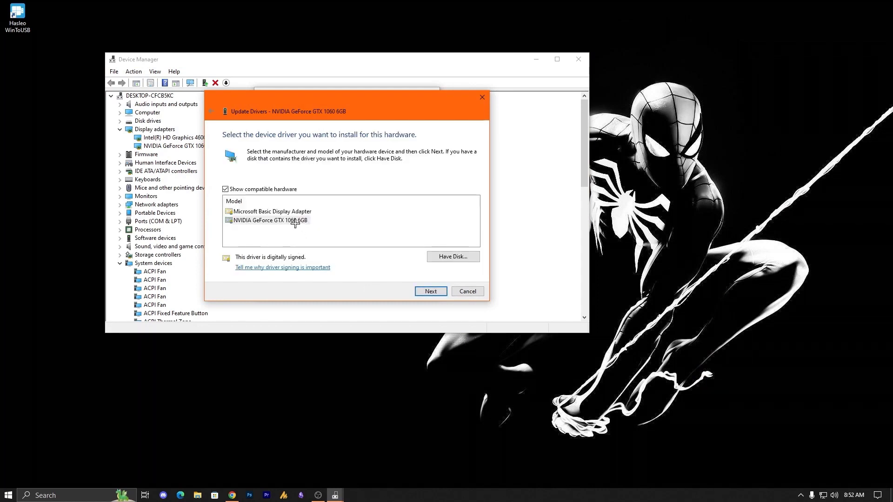
click(296, 221)
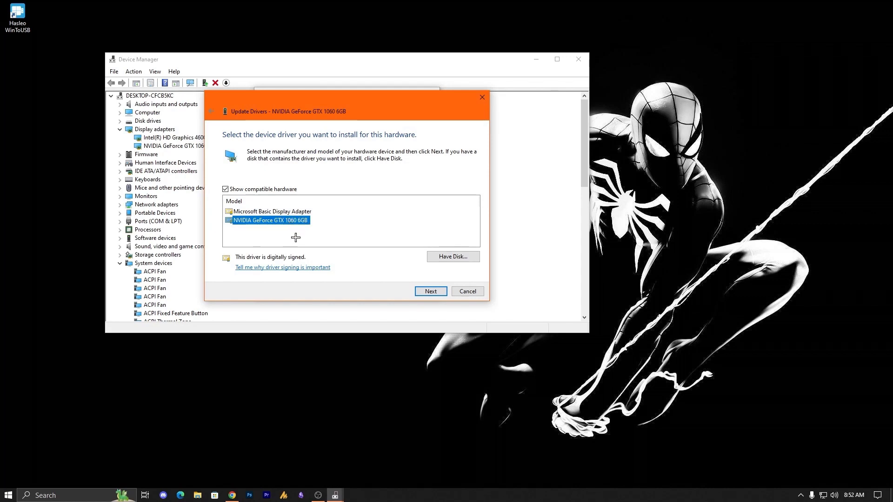
click(232, 231)
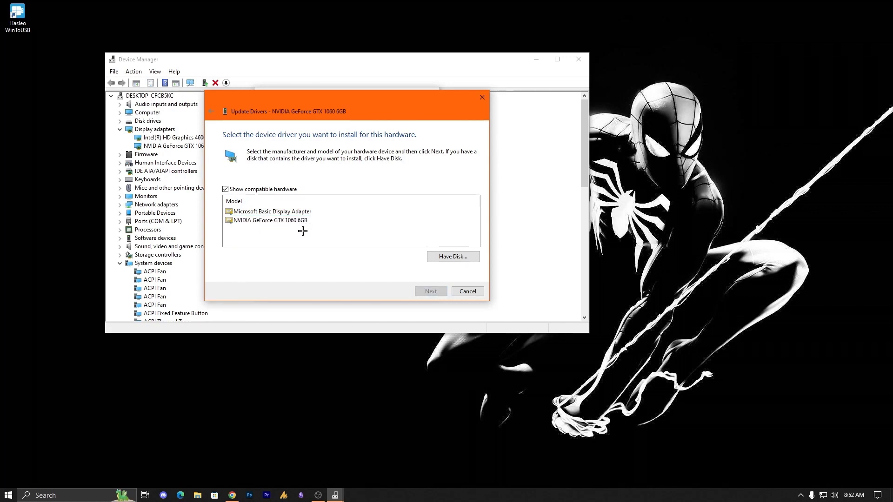
click(468, 292)
click(414, 293)
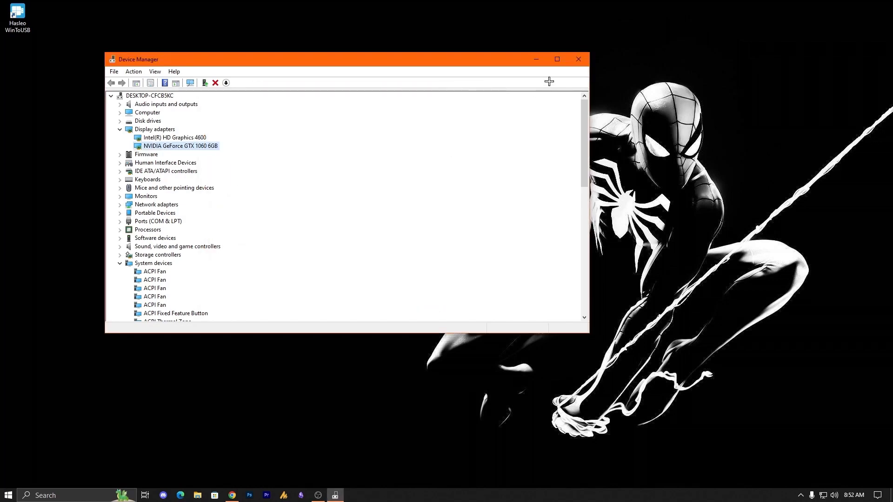
- Close Device Manager and open the NVIDIA Control Panel's Manage 3D settings page
click(578, 60)
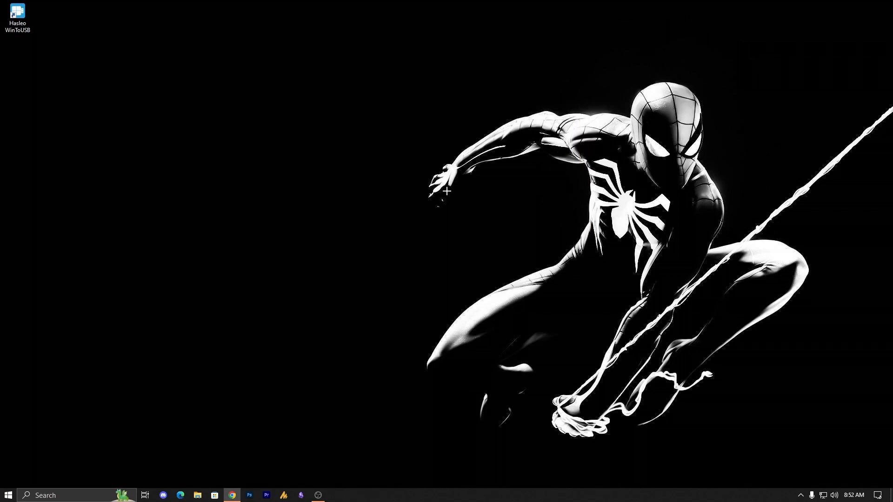
right_click(342, 223)
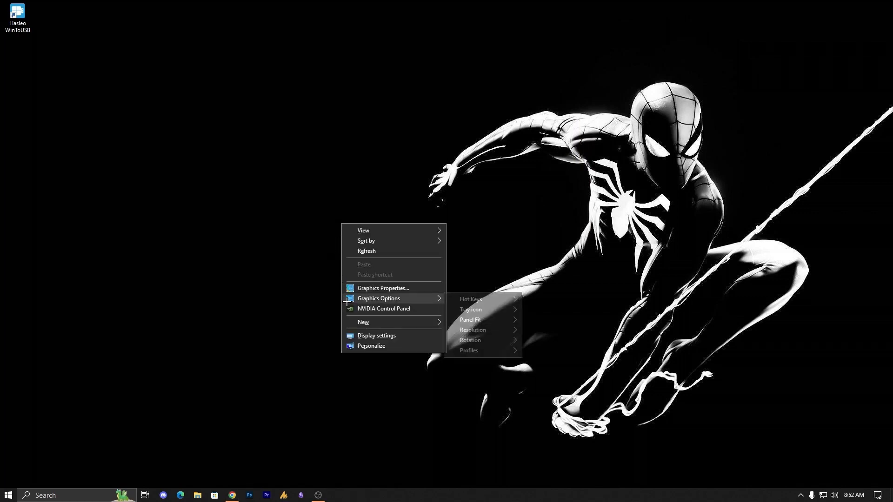
click(377, 308)
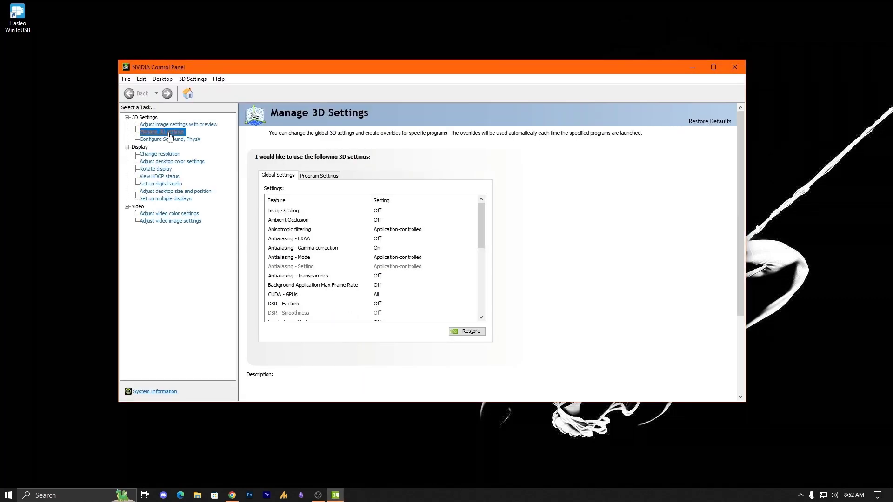
click(168, 133)
- Set the global Power management mode to Prefer maximum performance
click(305, 254)
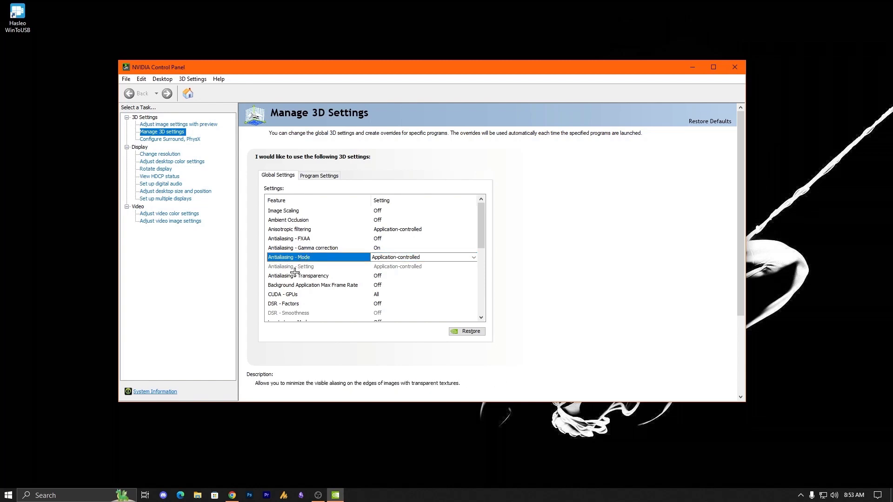
scroll(300, 286, down, 3)
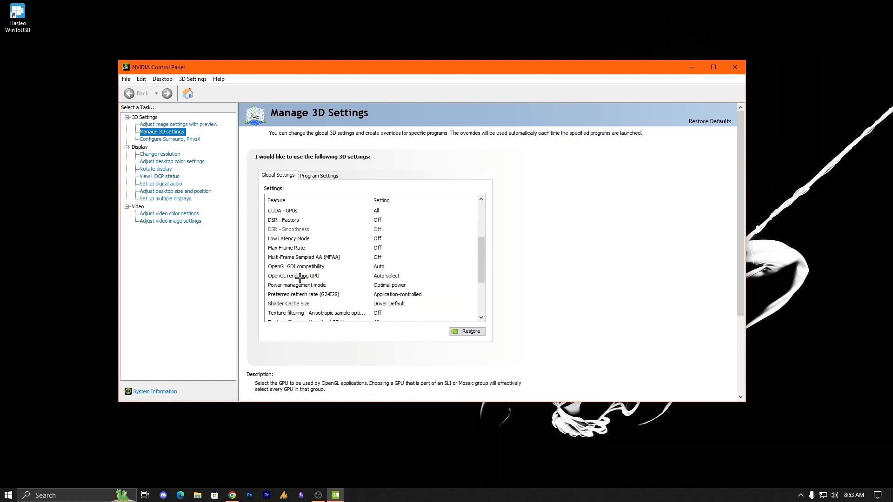
scroll(300, 279, down, 2)
click(302, 248)
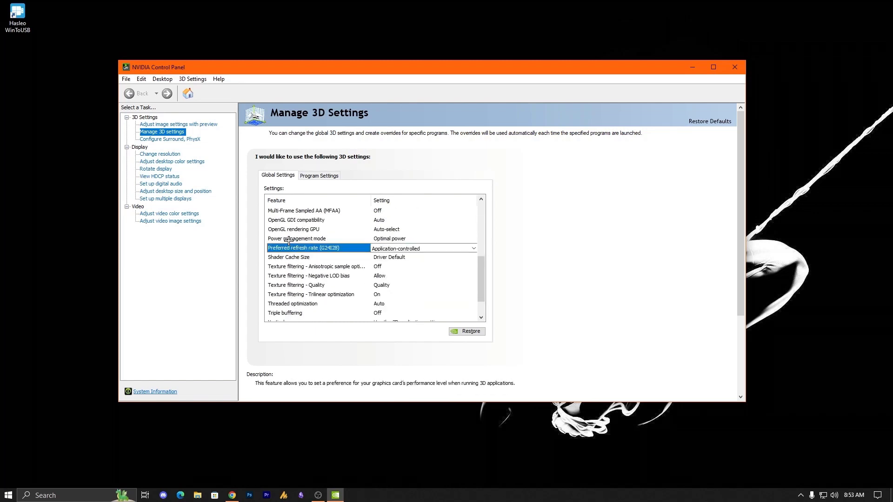
click(323, 239)
click(387, 239)
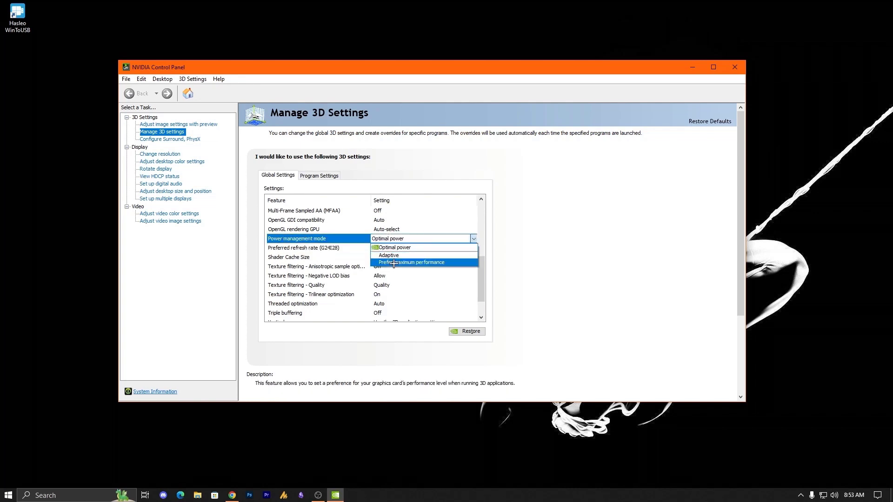
click(399, 263)
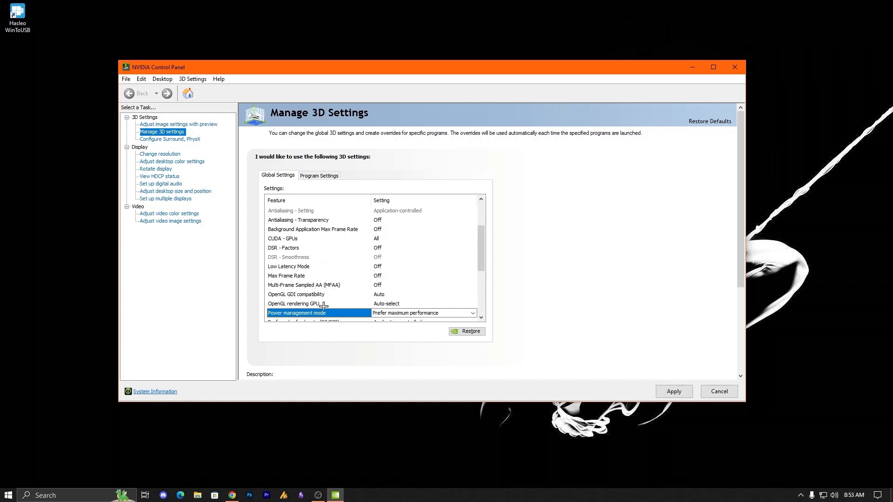
- Set the global OpenGL rendering GPU to the GeForce GTX 1060 6GB
click(383, 303)
click(395, 304)
click(398, 321)
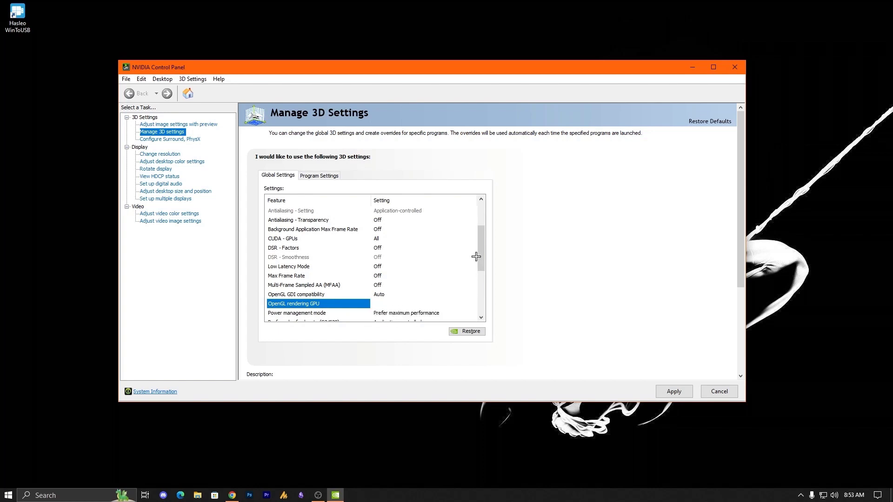
scroll(480, 244, up, 2)
scroll(481, 244, down, 3)
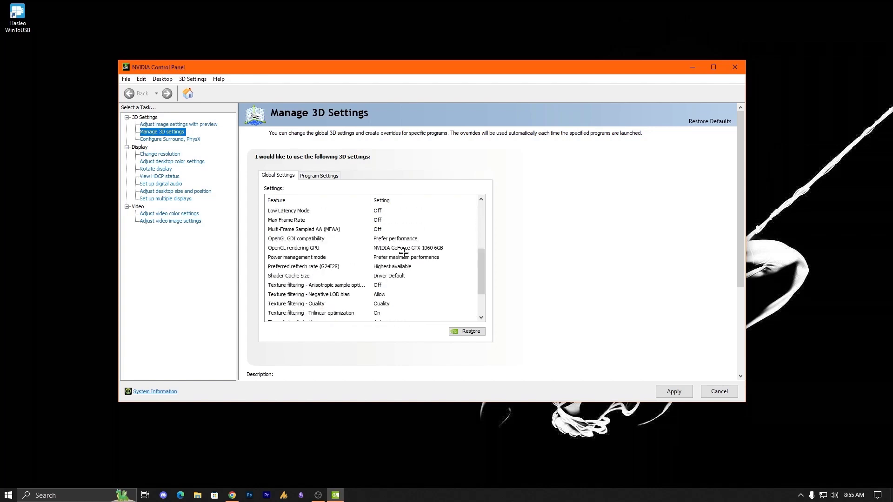
- Switch to Program Settings with Valorant selected as the program to customize
click(318, 177)
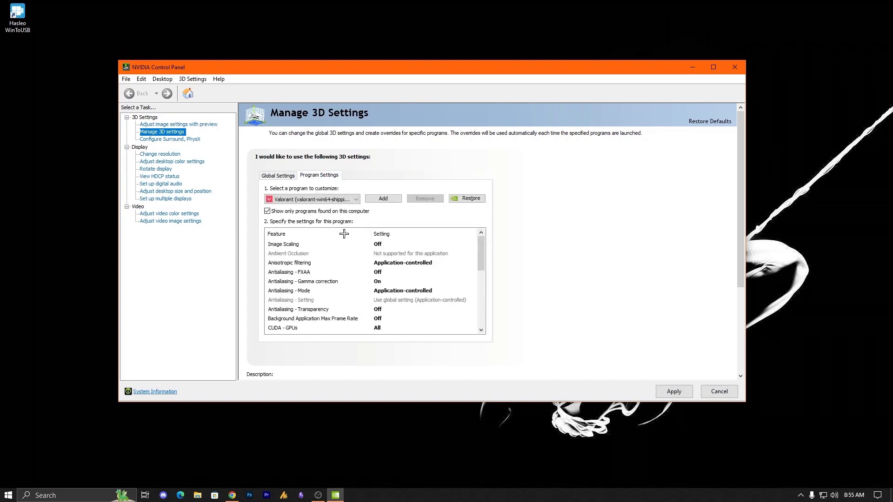
click(340, 199)
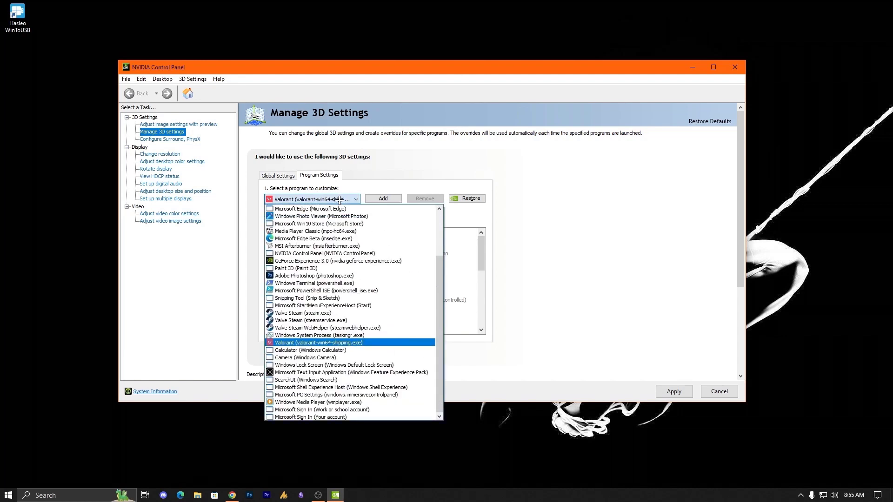
click(340, 199)
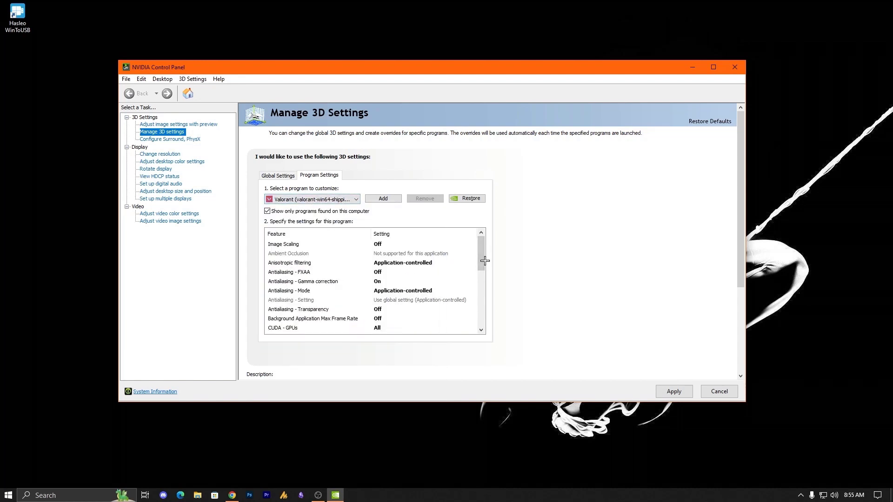
drag(485, 262, 483, 292)
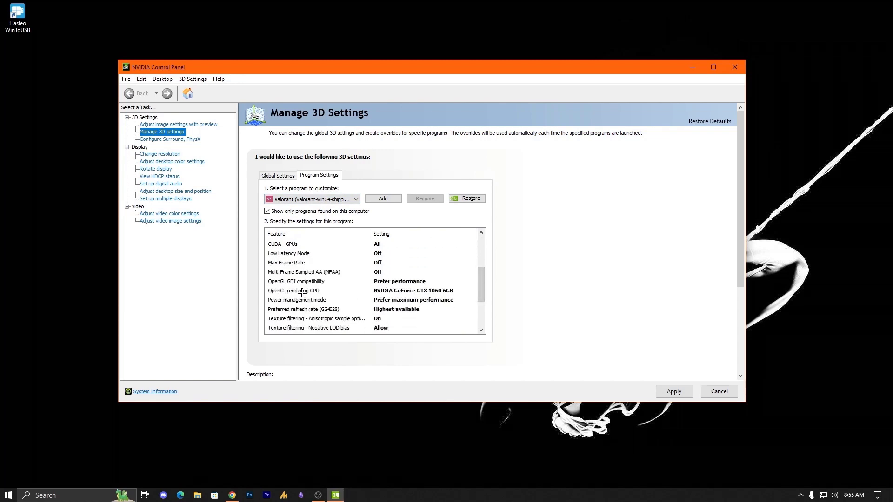
- Give Valorant the GTX 1060 6GB for OpenGL, check the present method, and apply
click(402, 289)
click(404, 315)
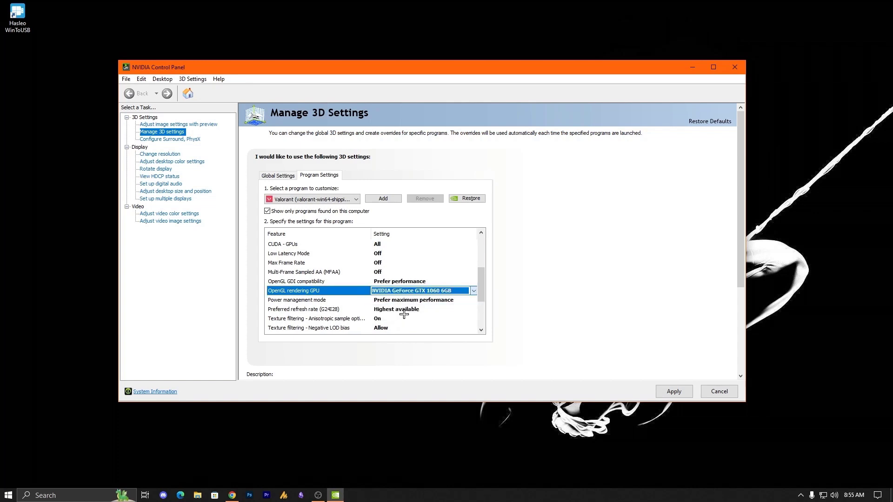
drag(483, 278, 484, 301)
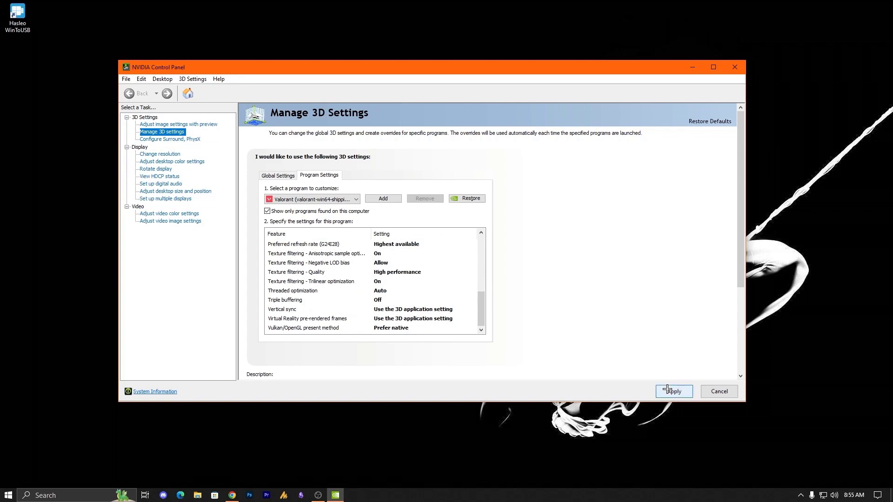
click(391, 328)
click(407, 346)
click(675, 393)
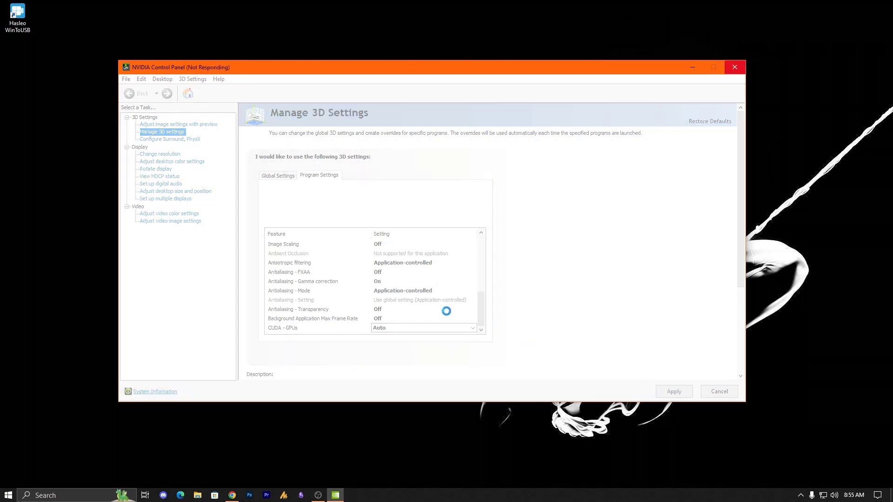
- Assign the PhysX processor to the GeForce GTX 1060 6GB
click(189, 140)
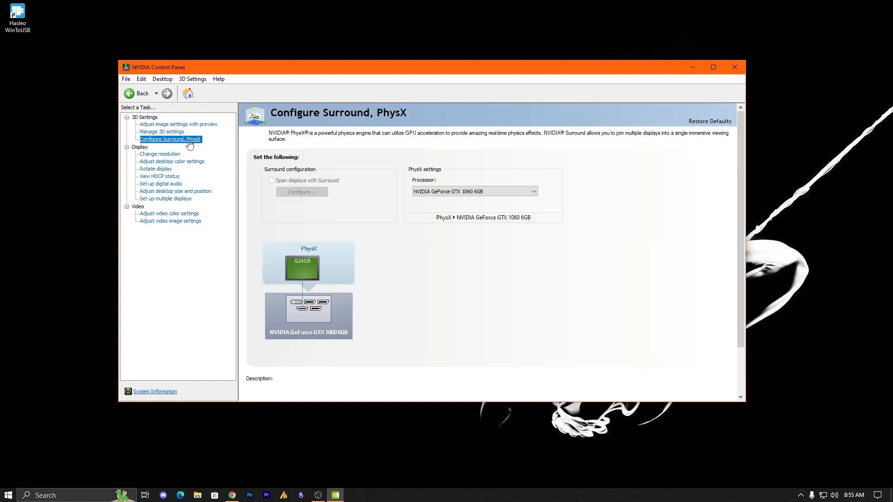
click(487, 193)
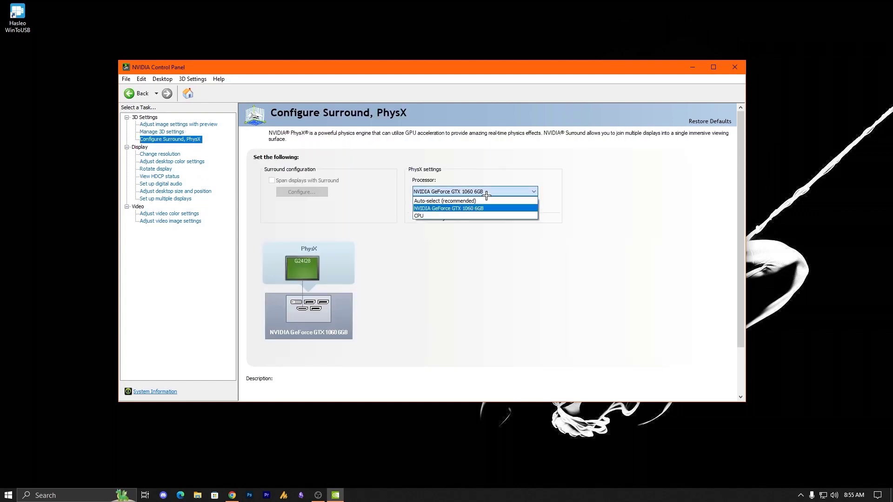
click(437, 208)
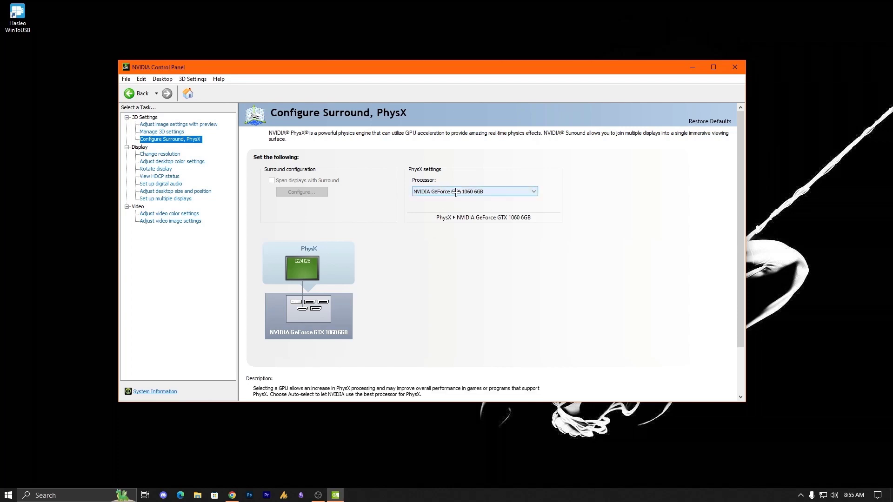
- Apply and keep 1920 × 1080 resolution at 240Hz, then go to Adjust desktop size and position
click(184, 153)
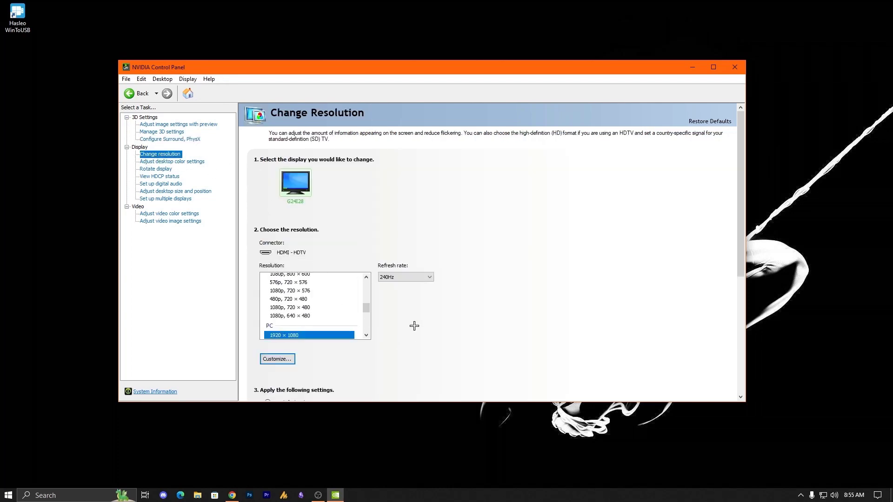
scroll(414, 326, down, 1)
click(293, 309)
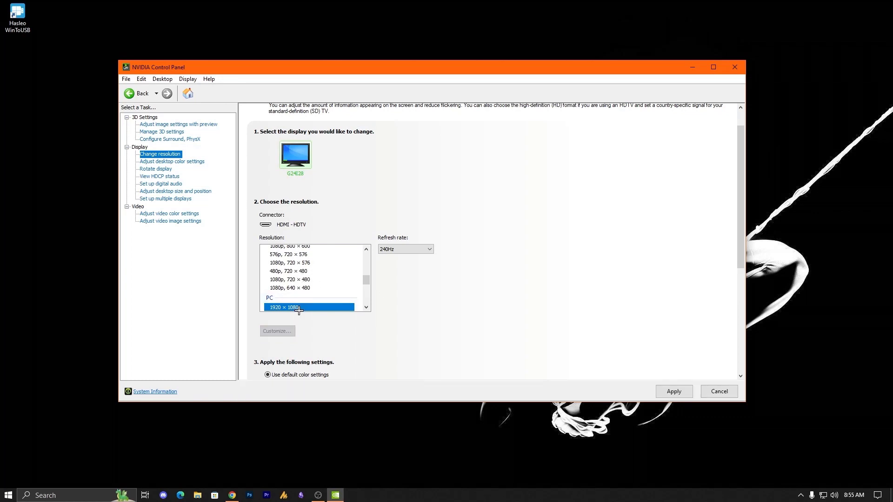
scroll(403, 332, down, 2)
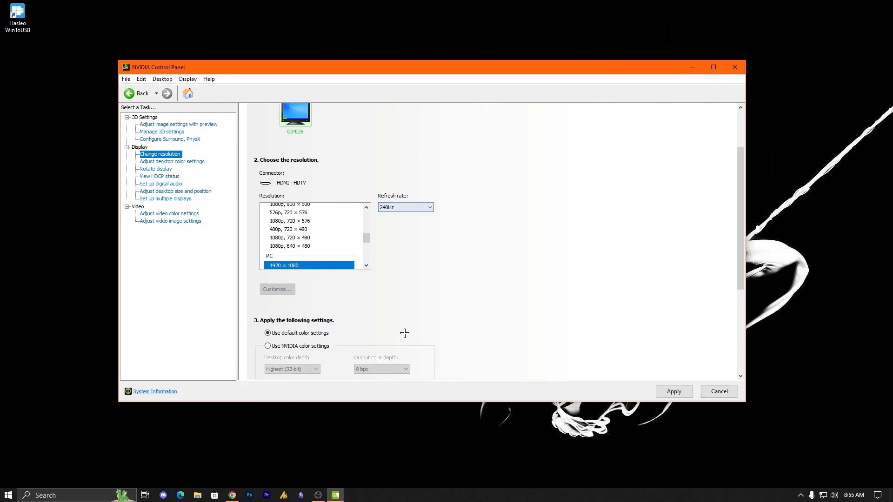
scroll(403, 332, down, 3)
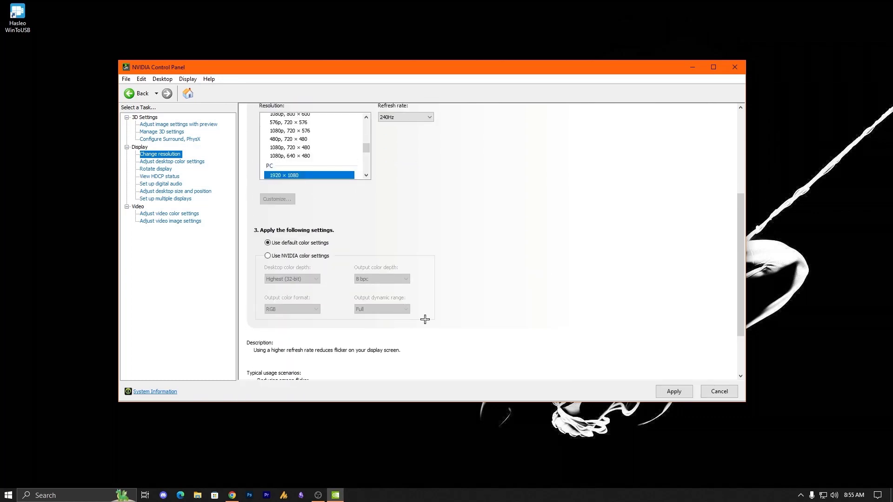
click(674, 390)
click(464, 247)
click(176, 191)
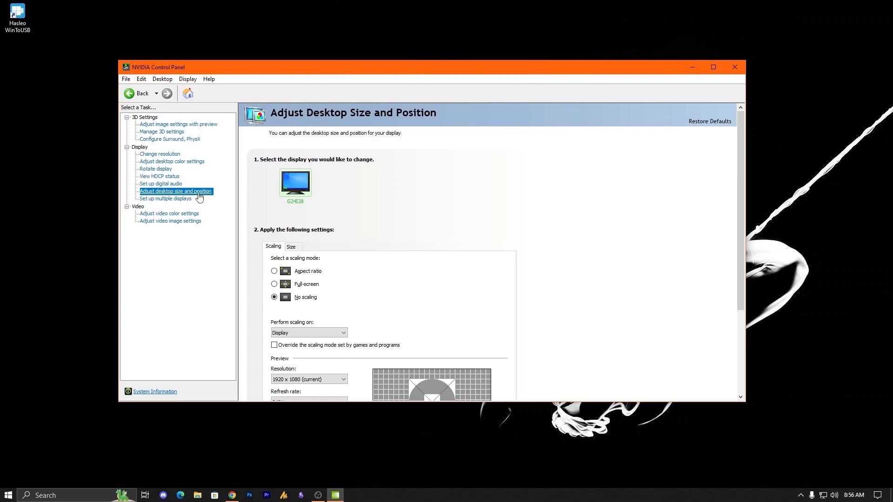
- Enable overriding the scaling mode set by games, keeping No scaling
scroll(380, 282, down, 1)
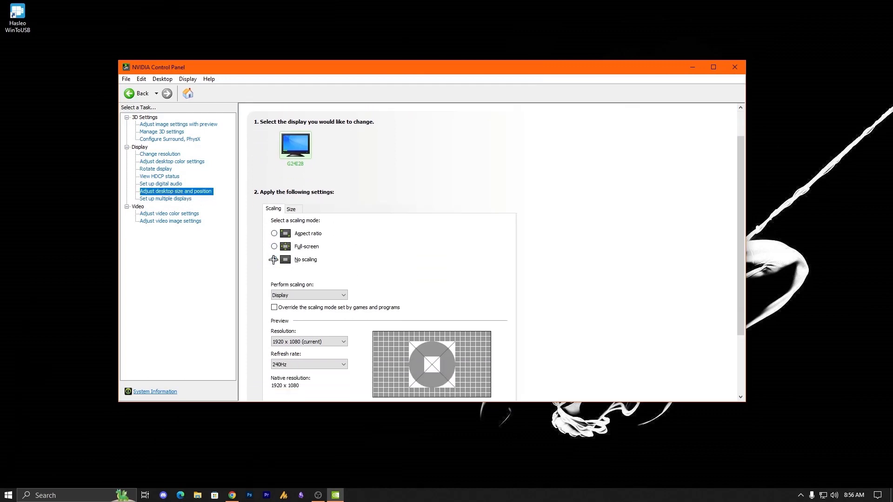
scroll(396, 288, down, 1)
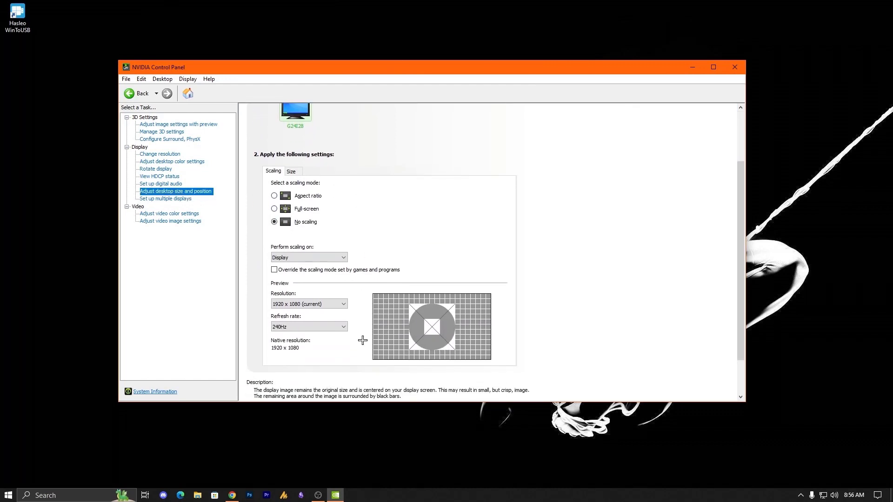
scroll(363, 340, down, 1)
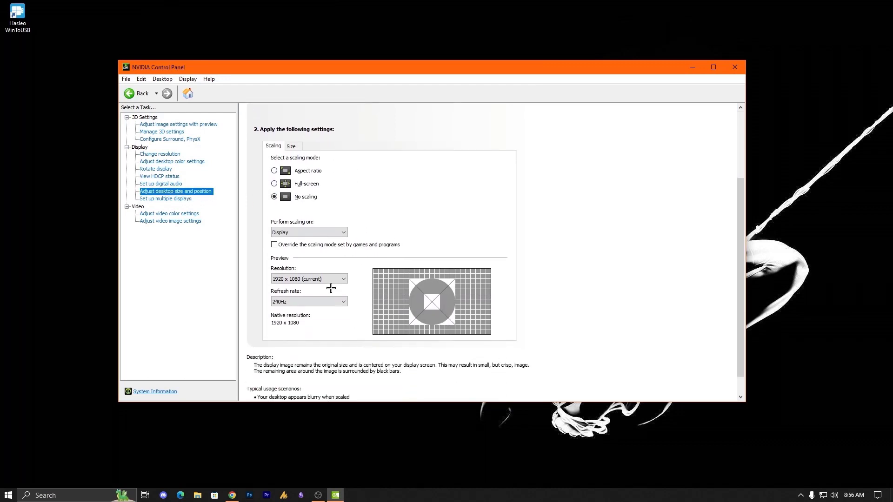
click(321, 245)
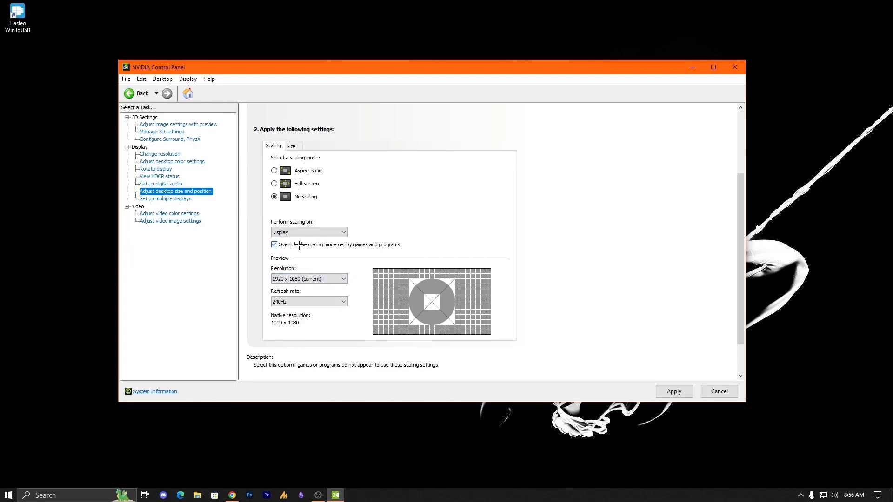
- Keep scaling performed on the Display, apply, and close the NVIDIA Control Panel
click(309, 233)
click(310, 233)
click(310, 232)
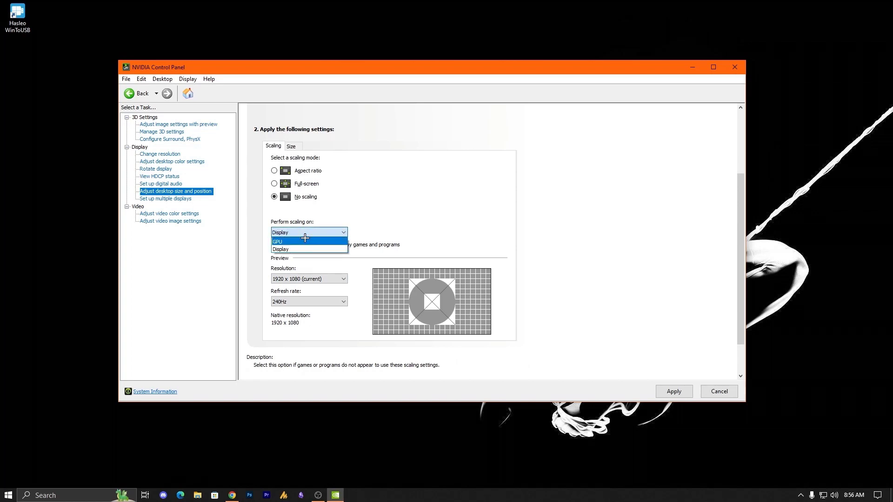
click(292, 250)
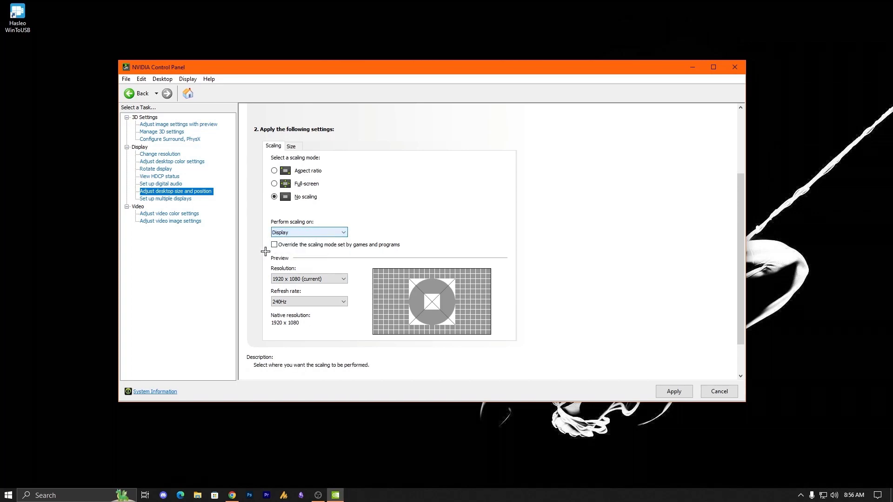
click(674, 391)
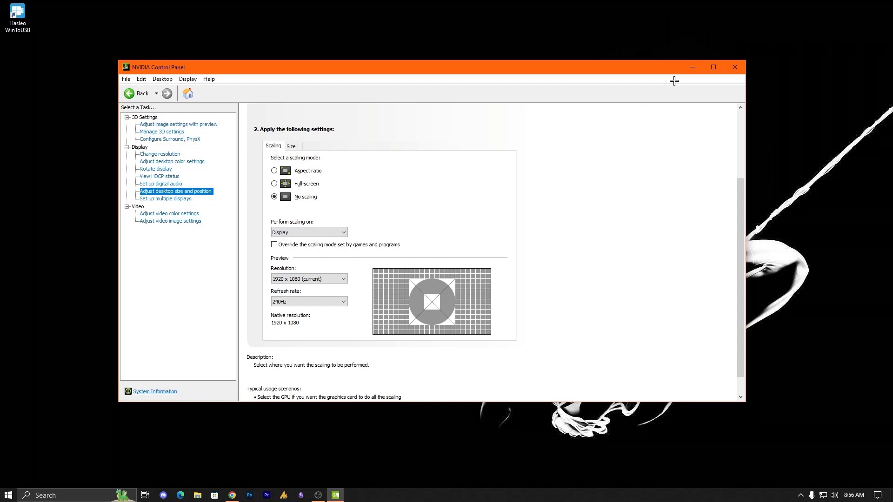
click(734, 67)
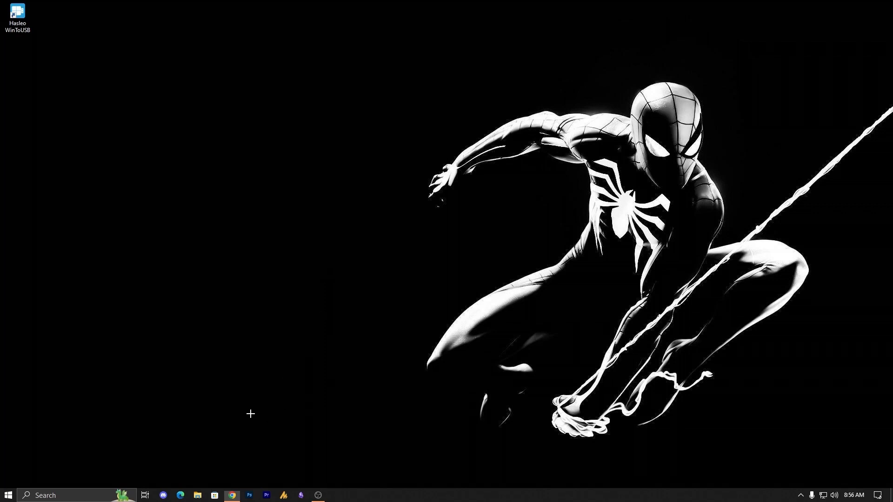
key(super)
text(dev)
click(99, 251)
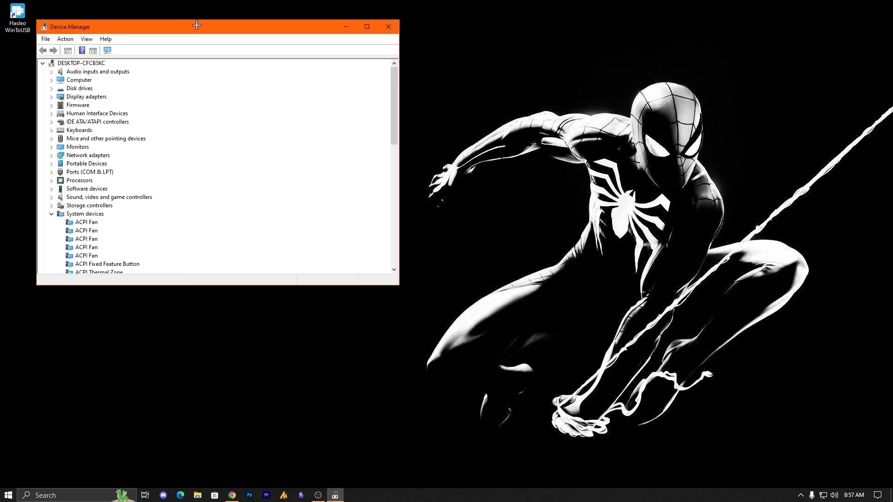
drag(195, 23, 235, 78)
drag(439, 339, 691, 391)
click(91, 152)
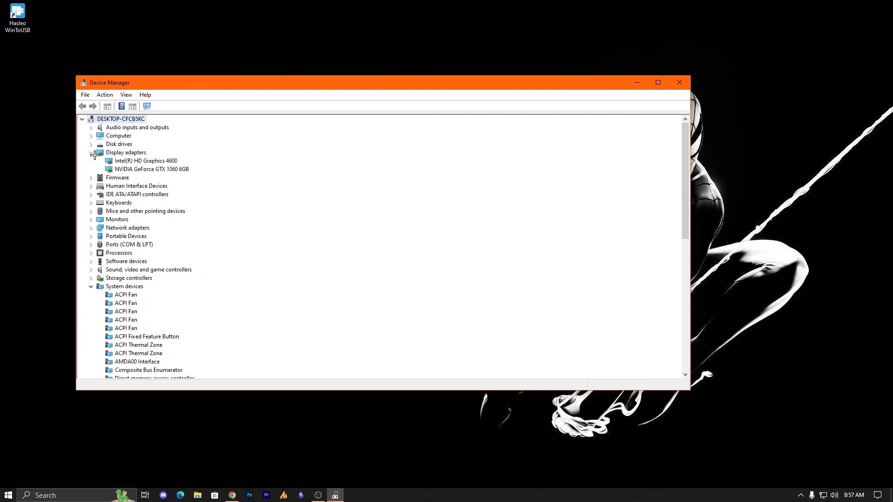
right_click(159, 162)
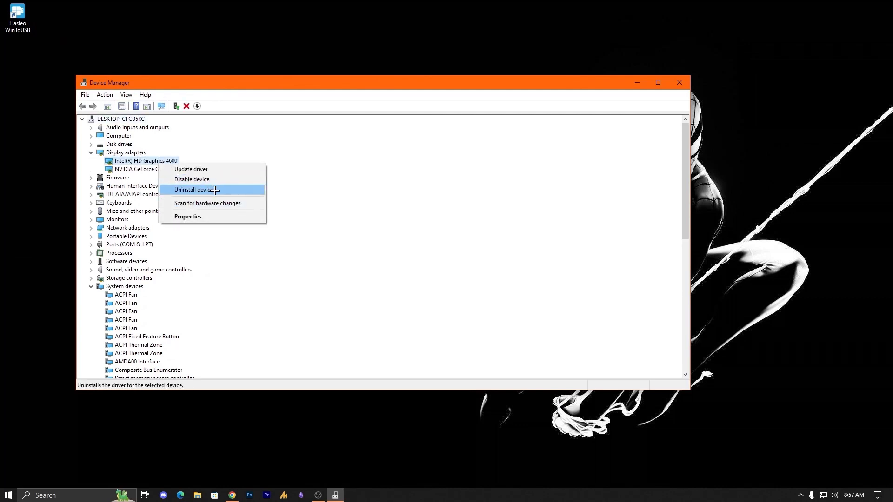
click(219, 189)
click(417, 258)
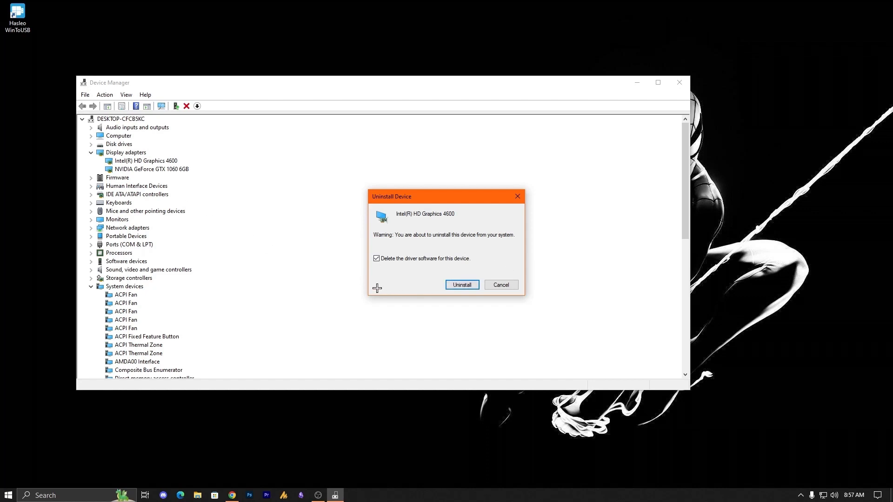
click(501, 286)
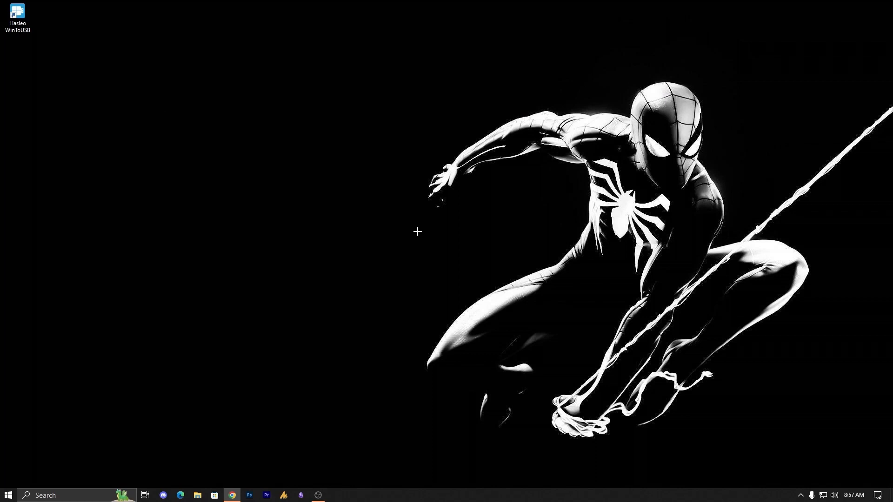
- Open the System display page in Windows Settings from the Start menu
right_click(242, 275)
click(246, 364)
click(6, 496)
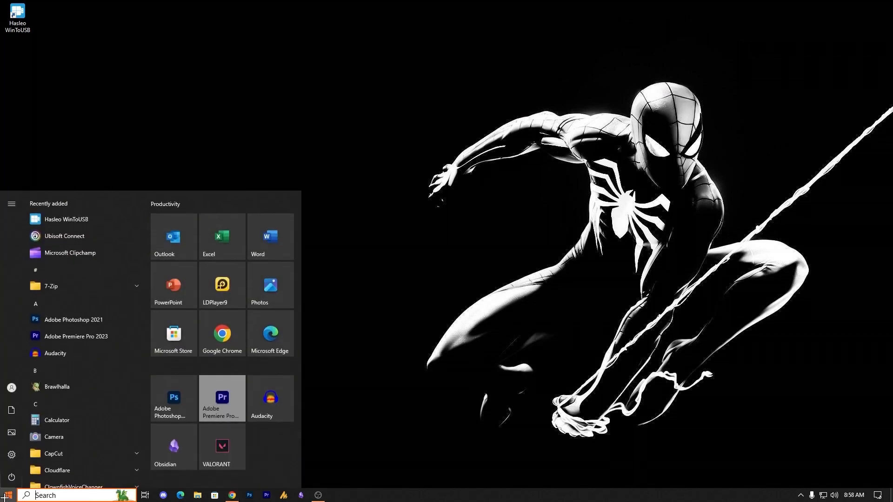
click(12, 454)
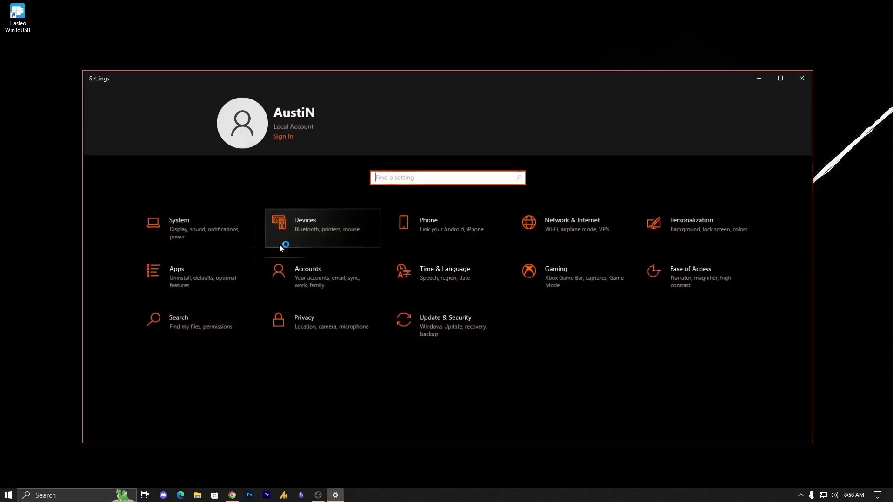
click(187, 231)
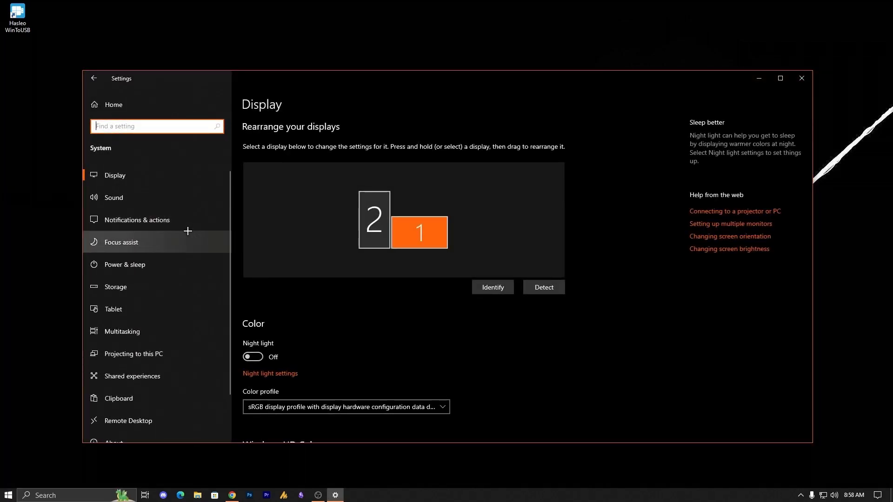
- Confirm display resolution stays 1920 × 1080 and scale stays 100% (Recommended)
scroll(354, 324, down, 5)
click(358, 331)
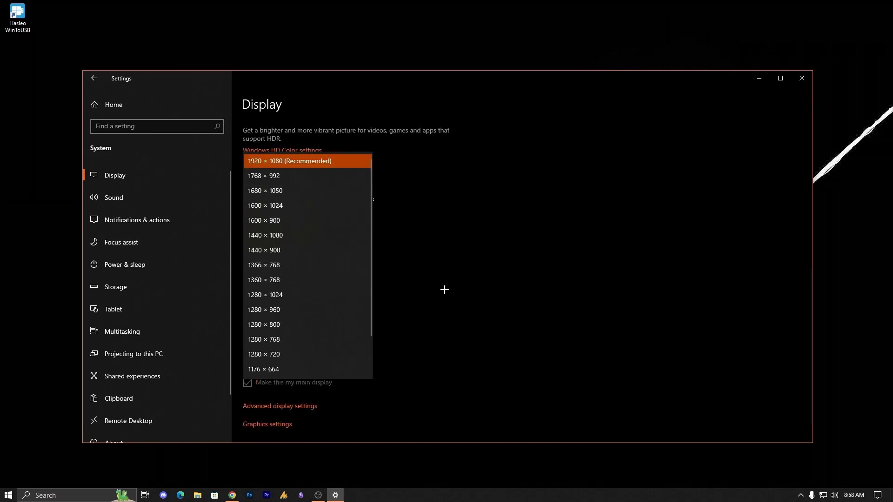
click(442, 307)
scroll(438, 311, down, 1)
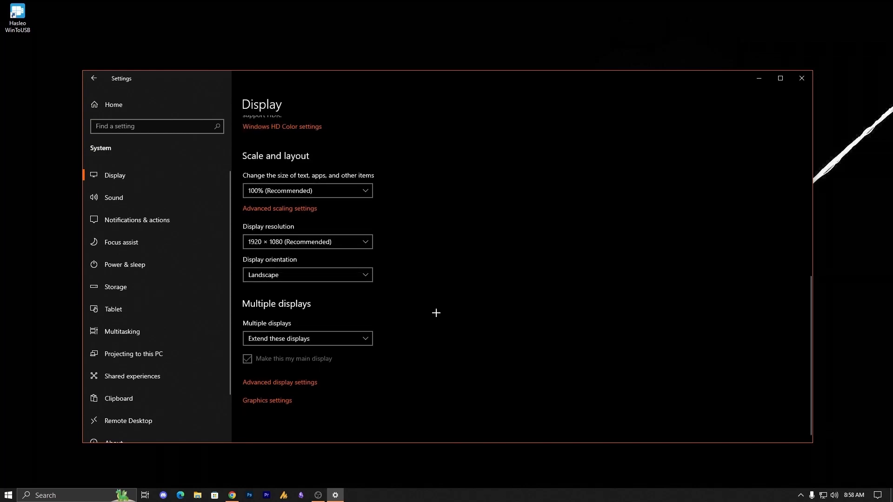
scroll(360, 372, up, 2)
click(355, 245)
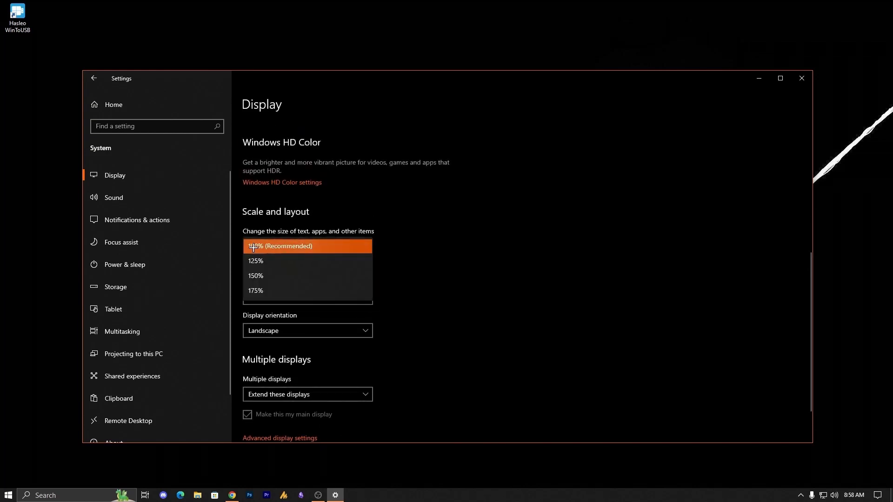
click(290, 247)
click(300, 248)
click(339, 246)
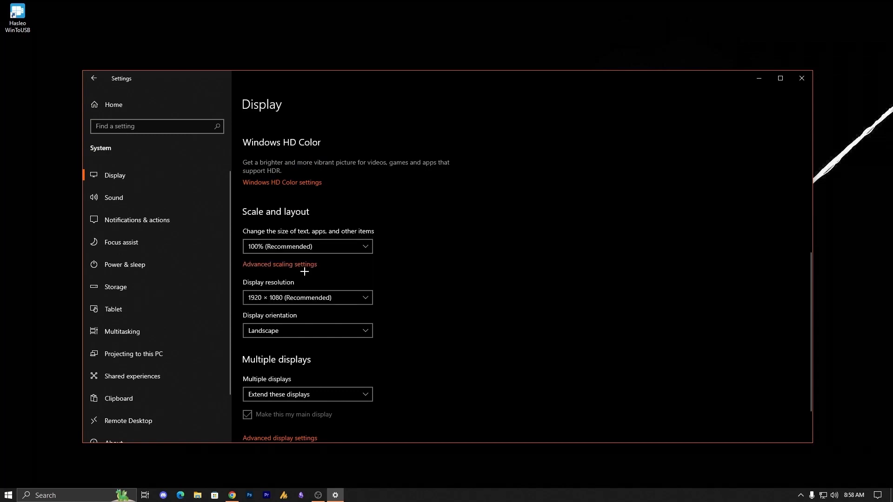
scroll(382, 348, down, 2)
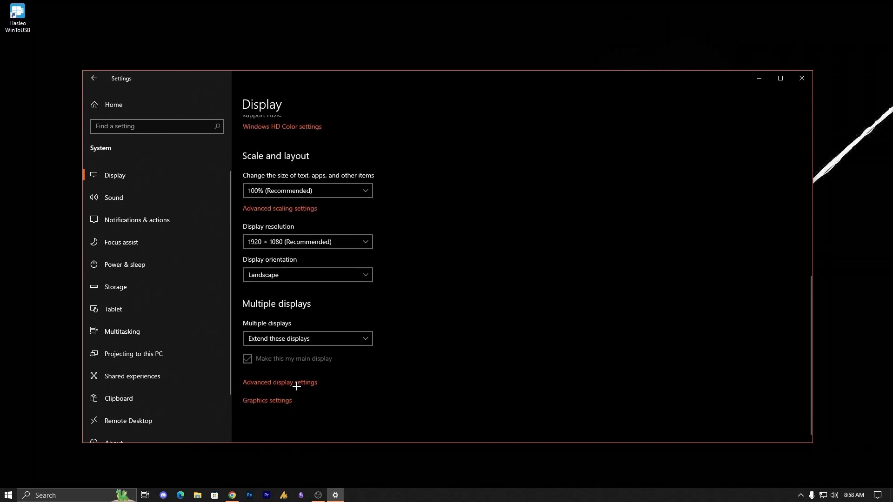
scroll(428, 379, up, 3)
scroll(427, 375, down, 2)
scroll(415, 373, up, 2)
scroll(414, 373, down, 3)
click(303, 385)
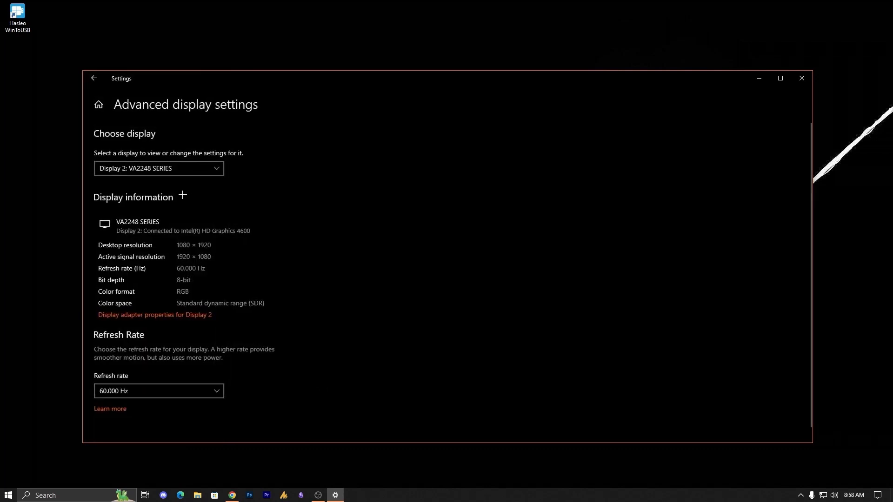
click(160, 316)
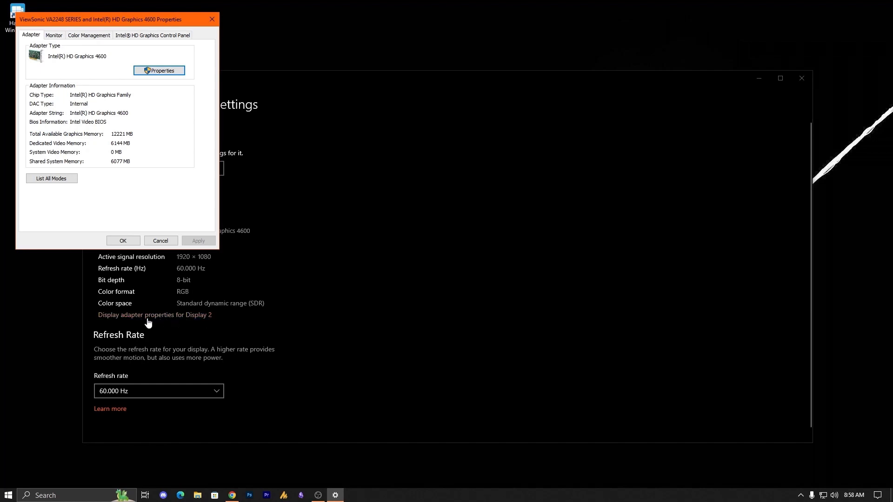
click(60, 180)
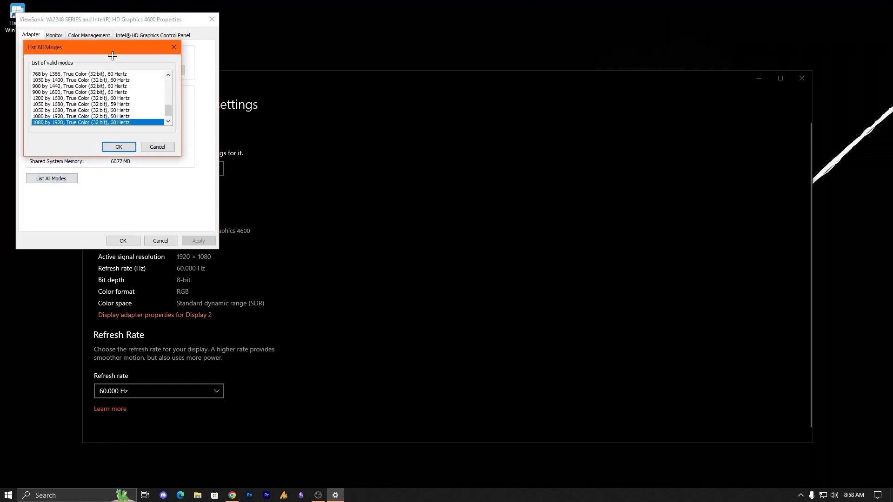
drag(111, 55, 356, 152)
scroll(353, 194, down, 1)
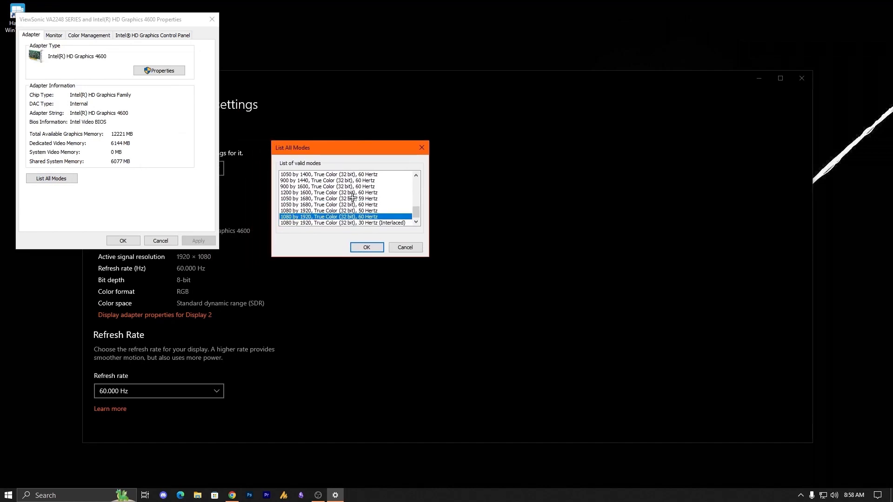
mouse_move(416, 212)
mouse_down()
mouse_move(421, 183)
mouse_move(417, 227)
mouse_up()
click(405, 247)
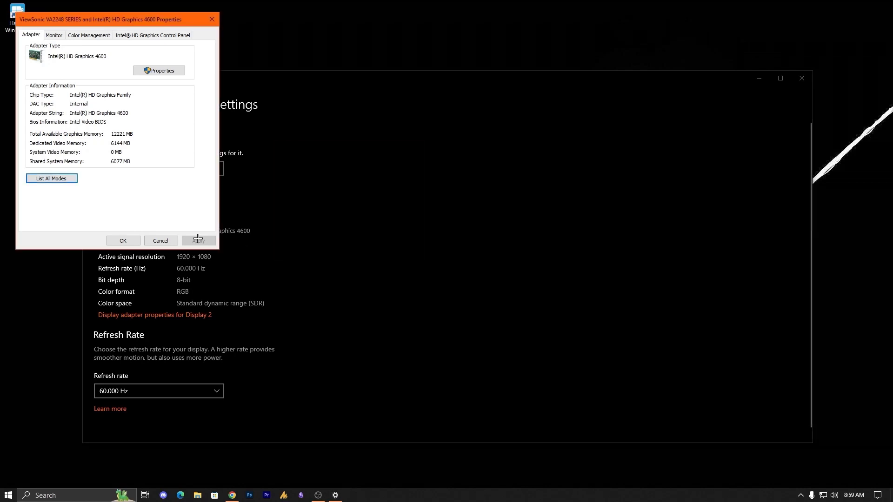
click(161, 240)
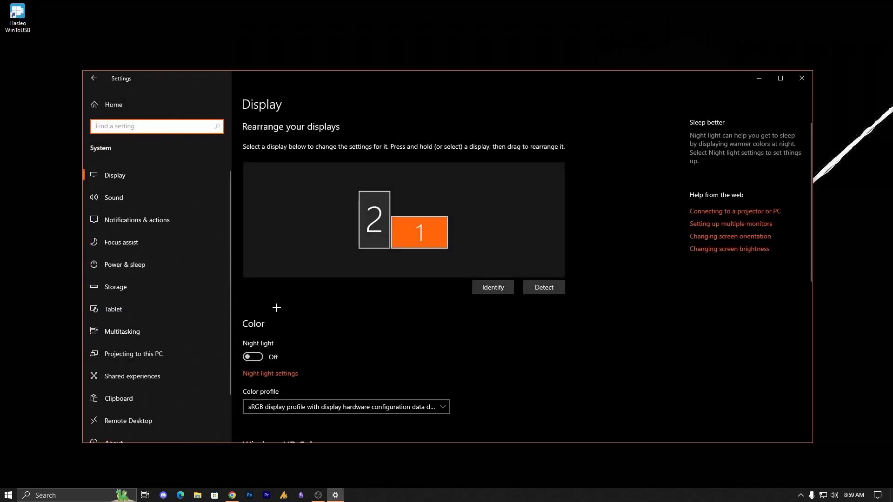
- Open Advanced display settings and choose Display 1: G24I28
scroll(285, 305, down, 7)
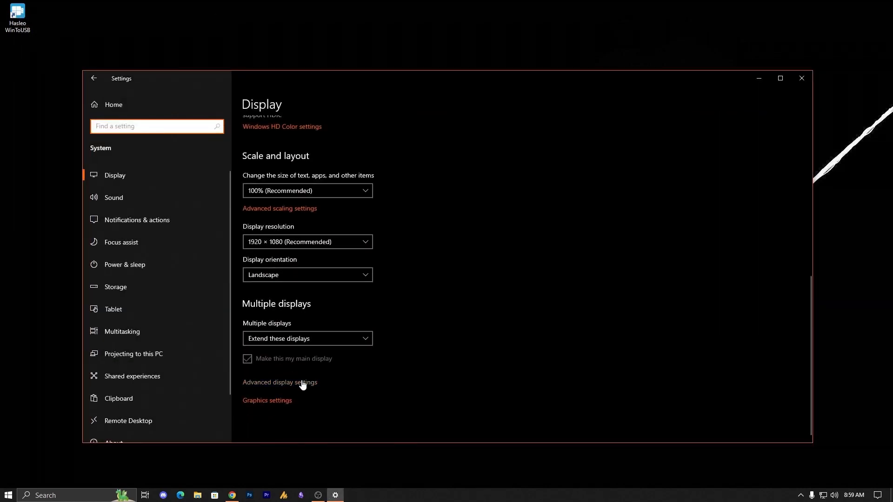
click(301, 384)
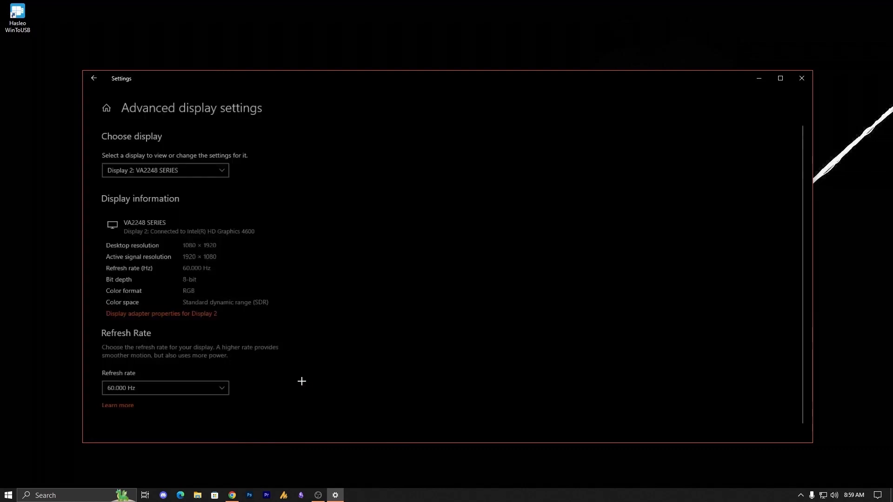
click(209, 168)
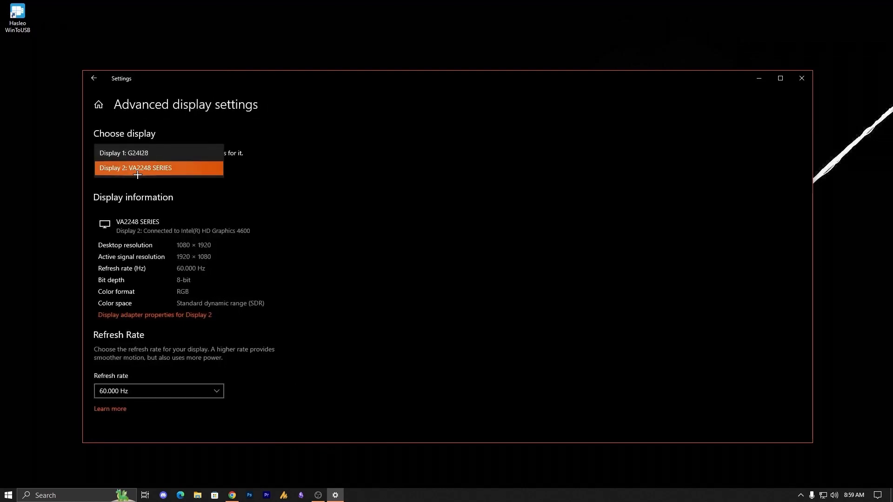
click(152, 154)
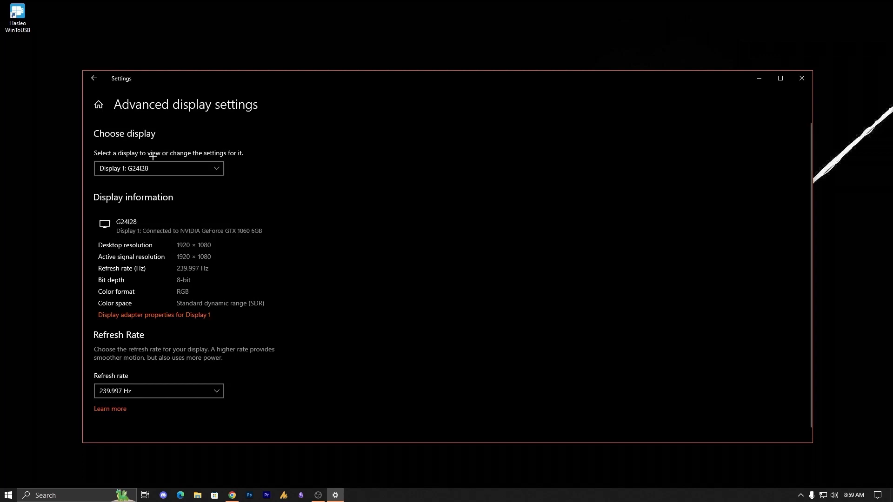
- Review all valid modes in the GTX 1060 adapter properties, then cancel both dialogs
click(177, 316)
click(65, 191)
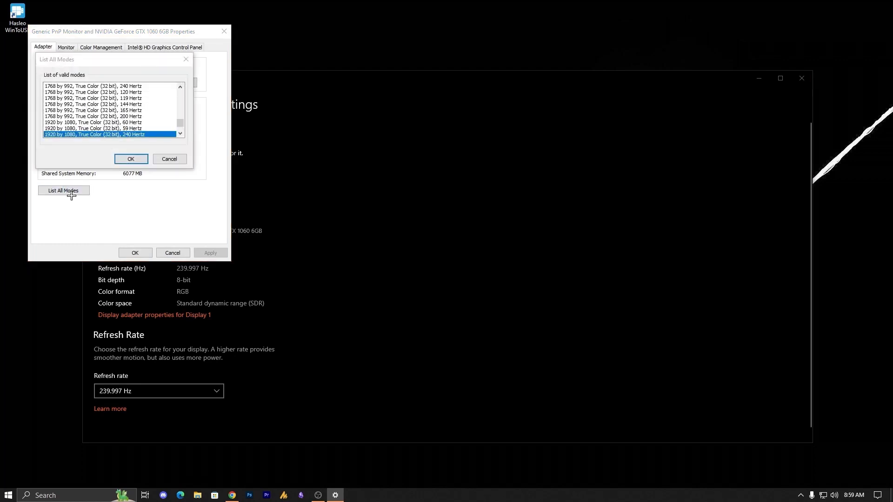
scroll(180, 130, down, 3)
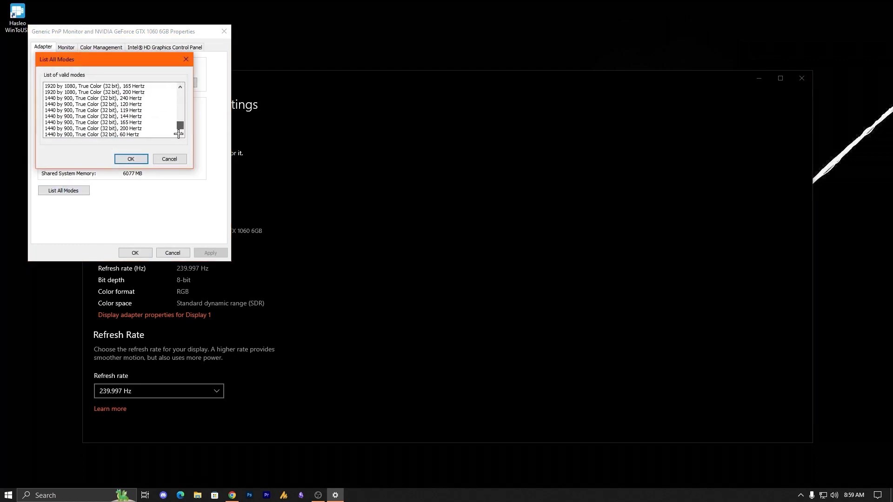
scroll(179, 135, up, 3)
click(169, 158)
click(172, 253)
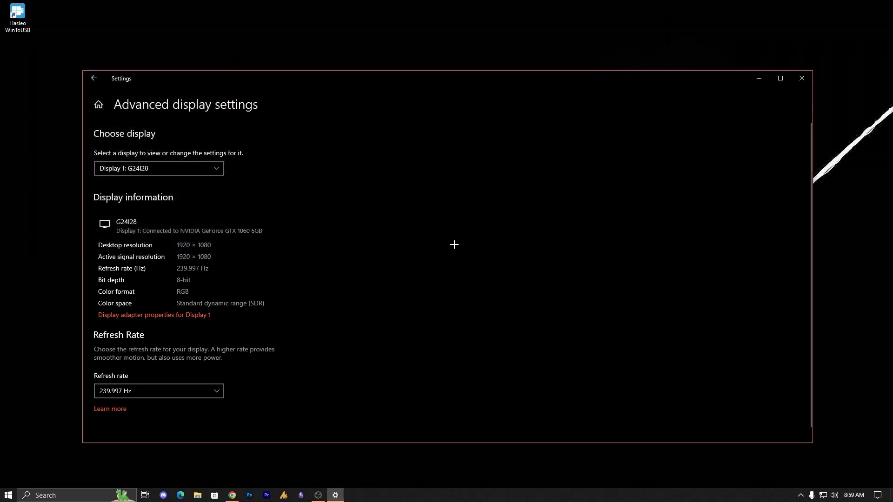
- Close the Windows Settings window
click(802, 78)
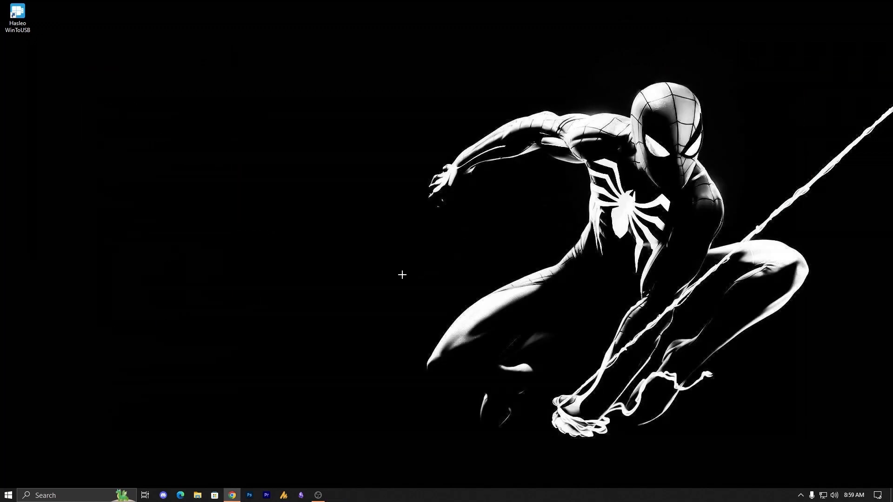